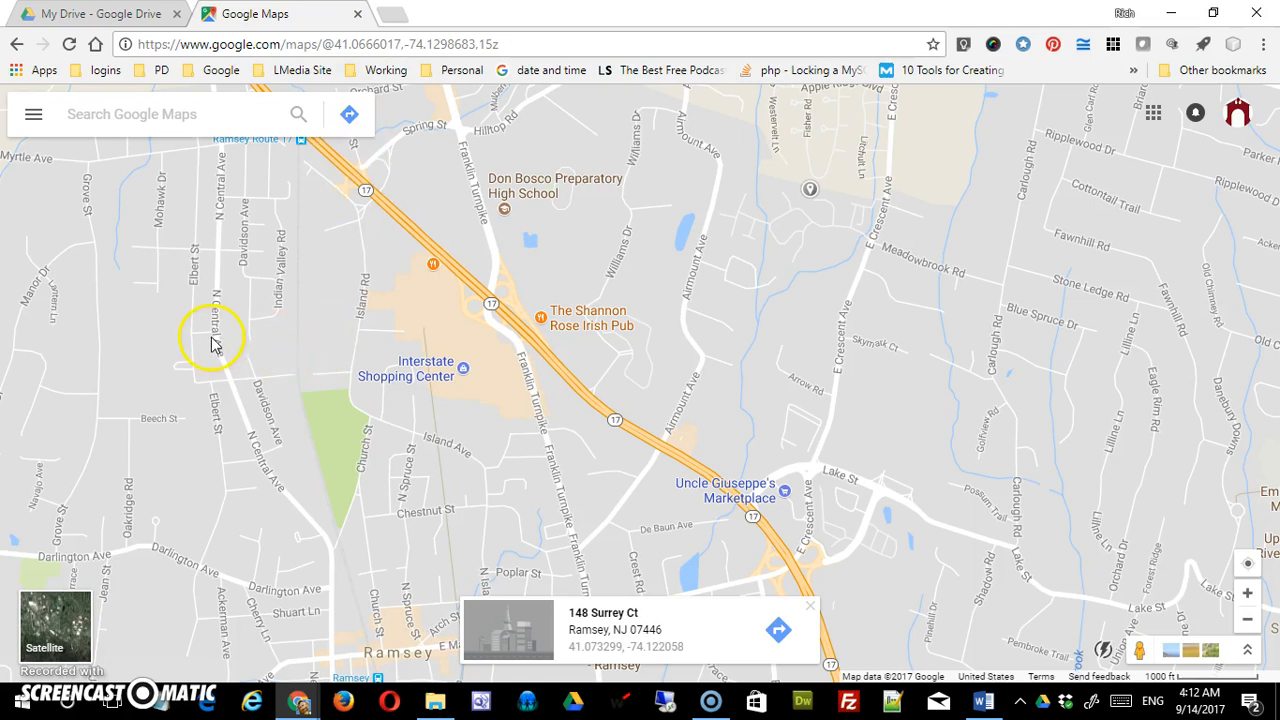
- Create a new untitled custom map from the Maps list in Your places
click(34, 117)
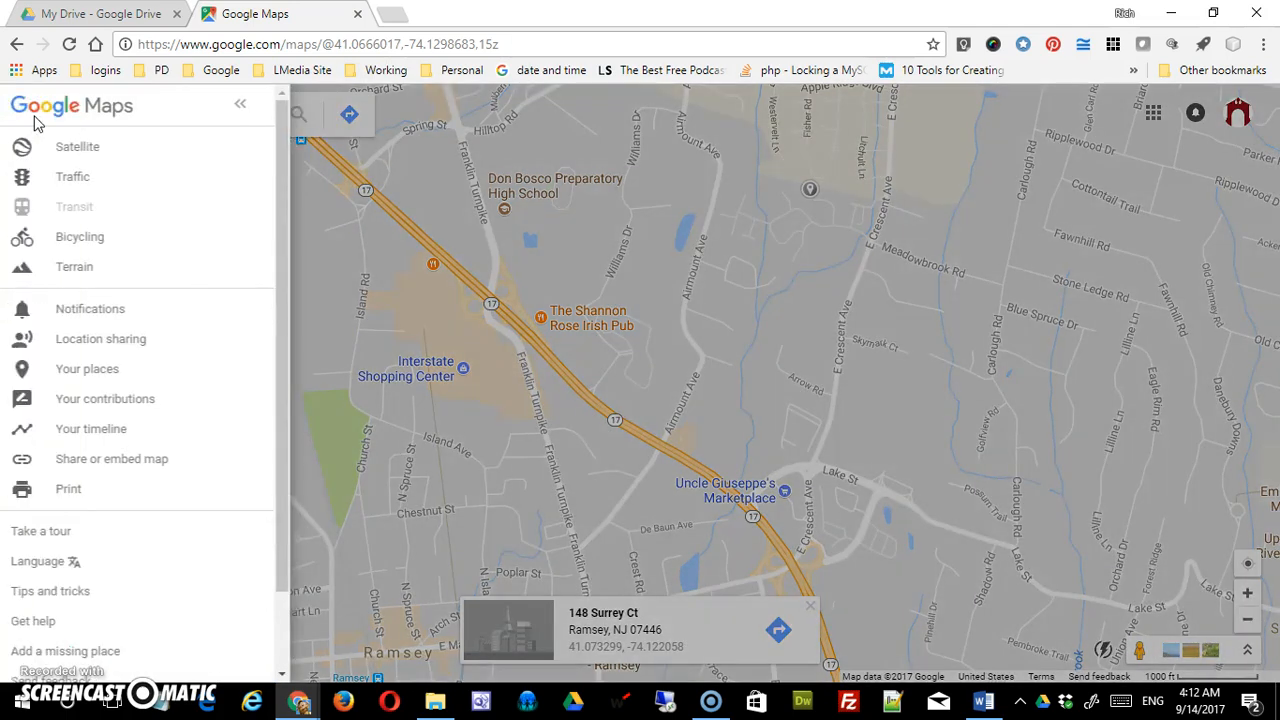
click(105, 378)
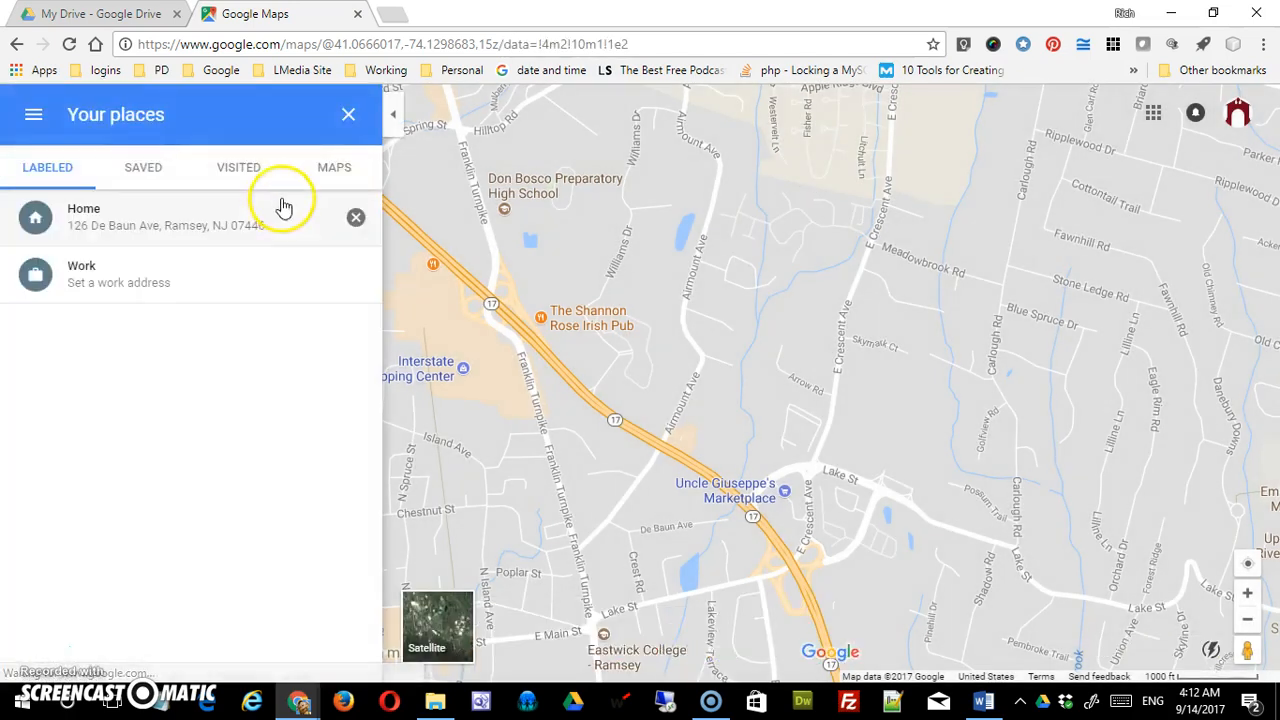
click(336, 170)
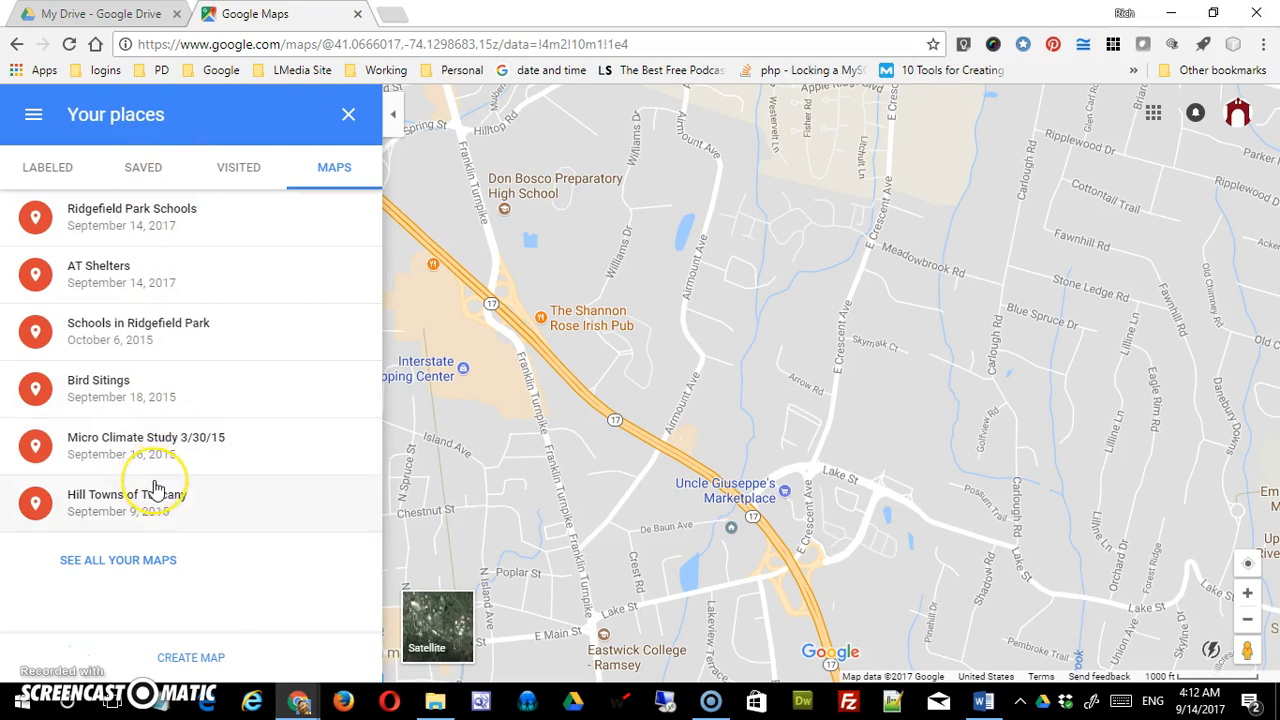
click(198, 660)
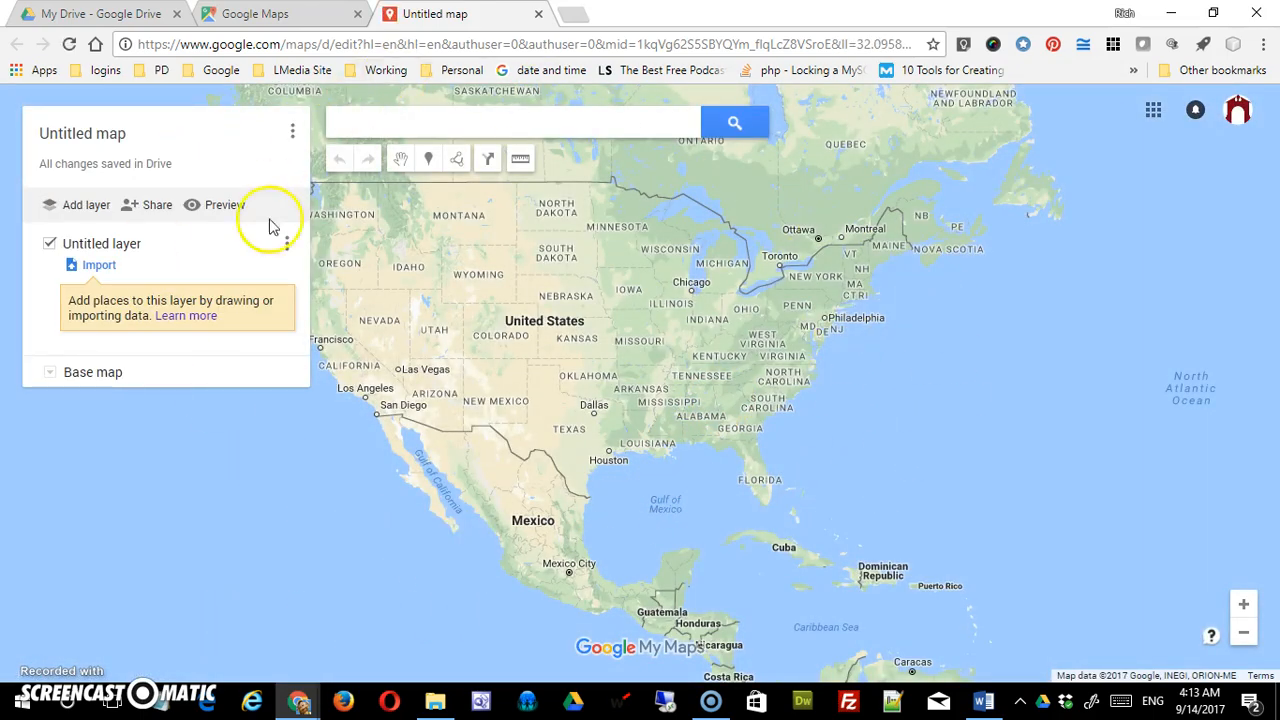
- Search the map for 'Ridgefield Park, NJ'
click(449, 121)
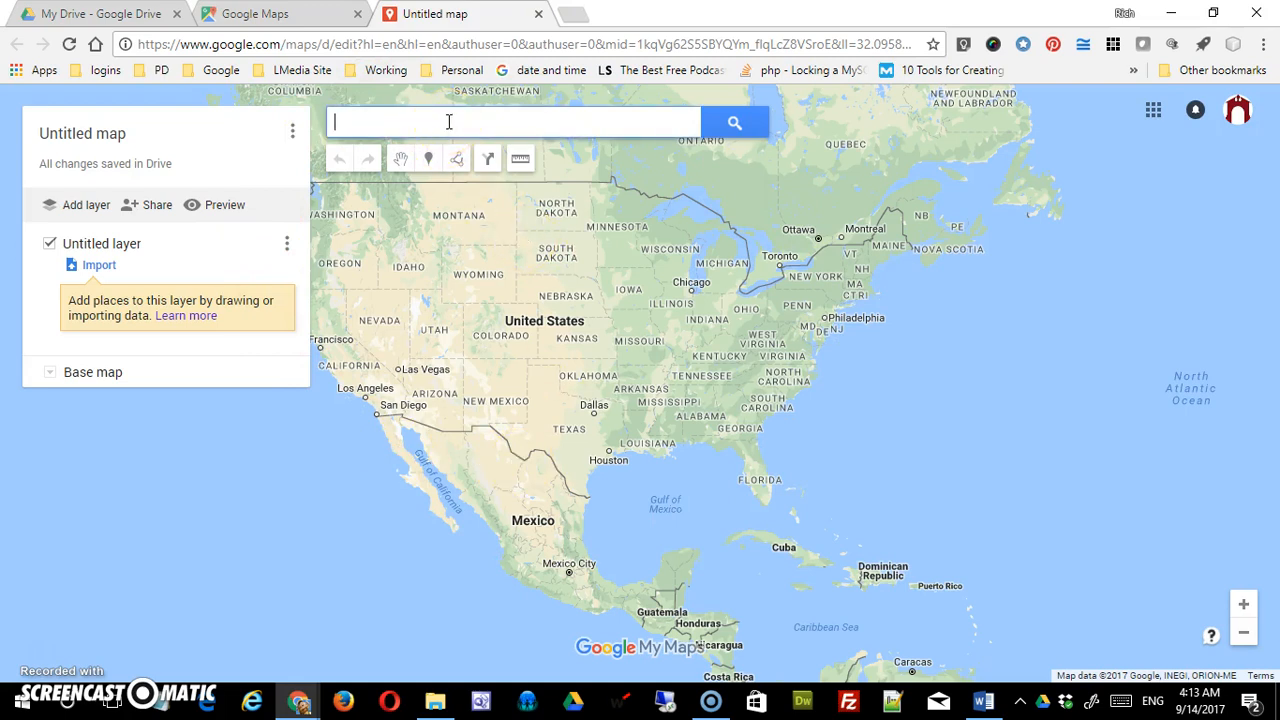
text(Ridgefieldp)
key(BackSpace)
text(Park, NJ)
key(Return)
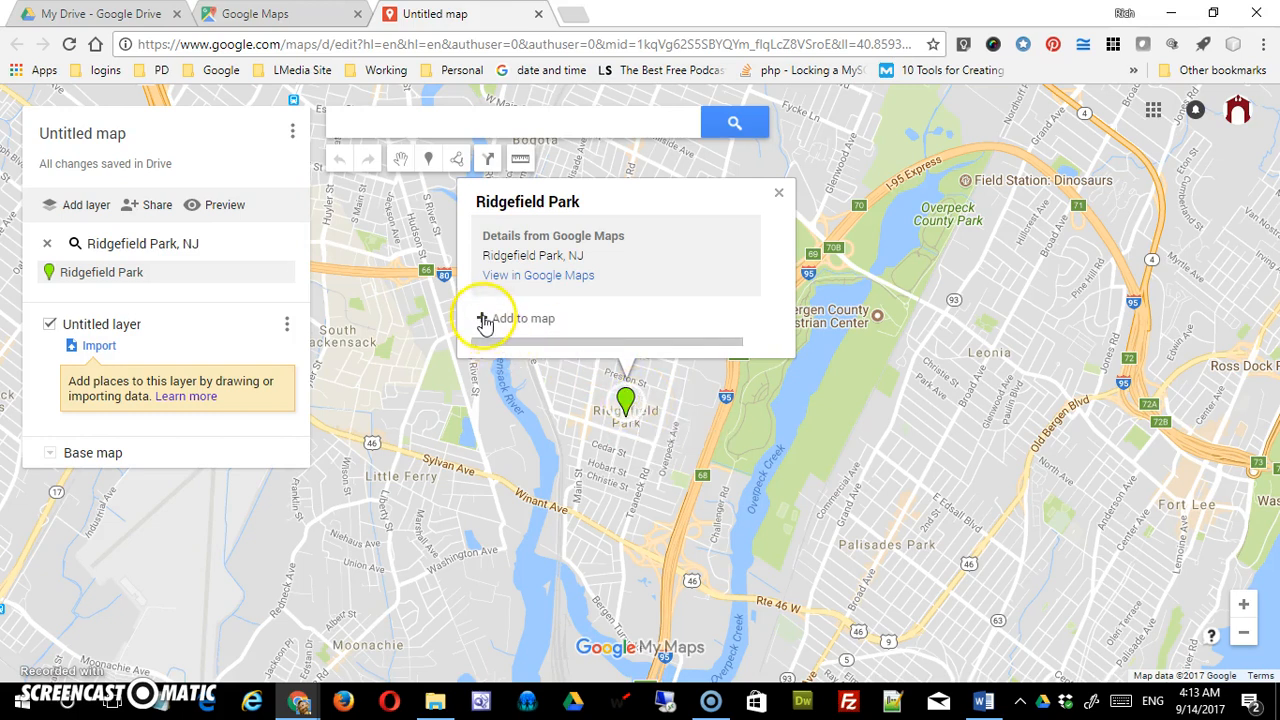
- Add Ridgefield Park to the Untitled layer, remove its Google Maps details, then delete the place
click(779, 193)
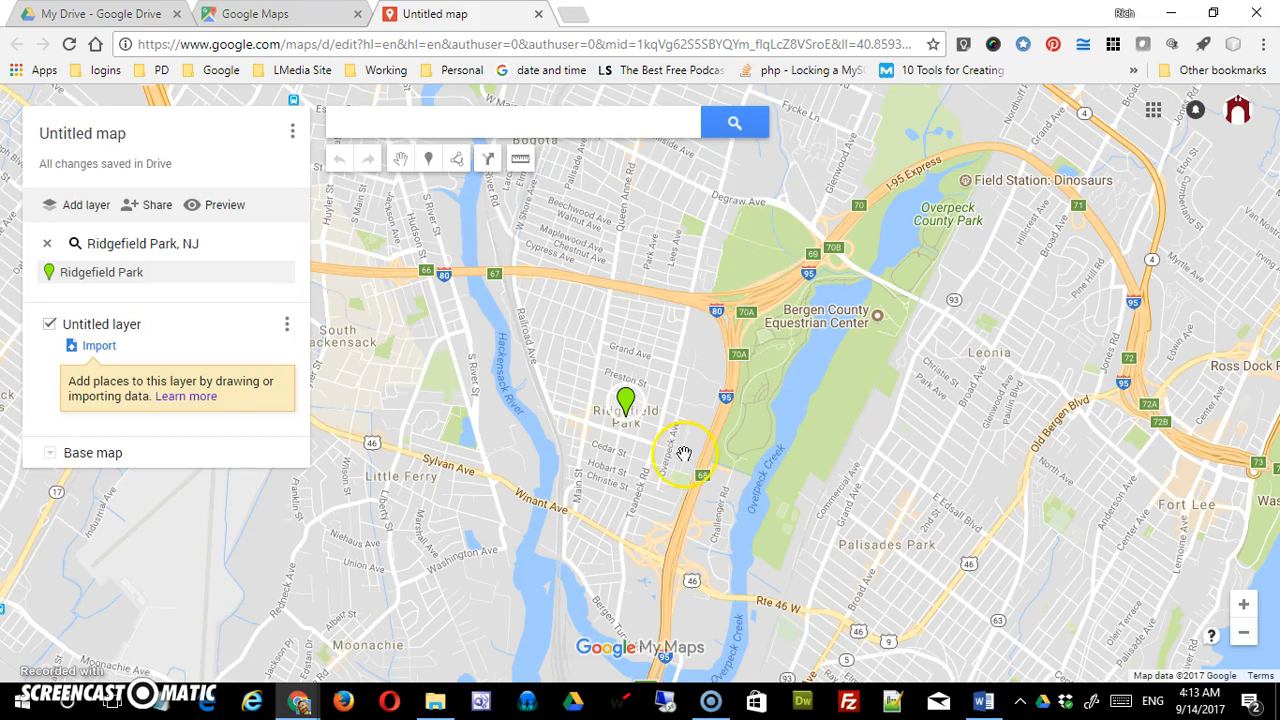
click(213, 281)
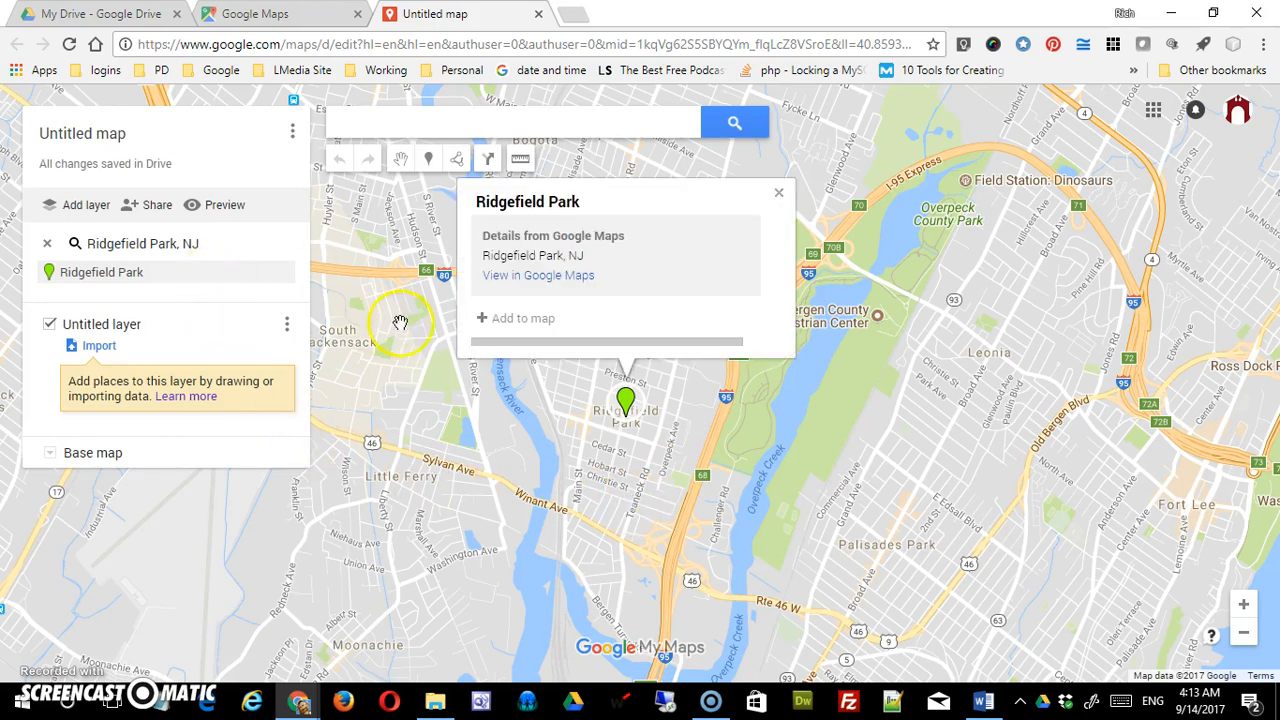
click(508, 318)
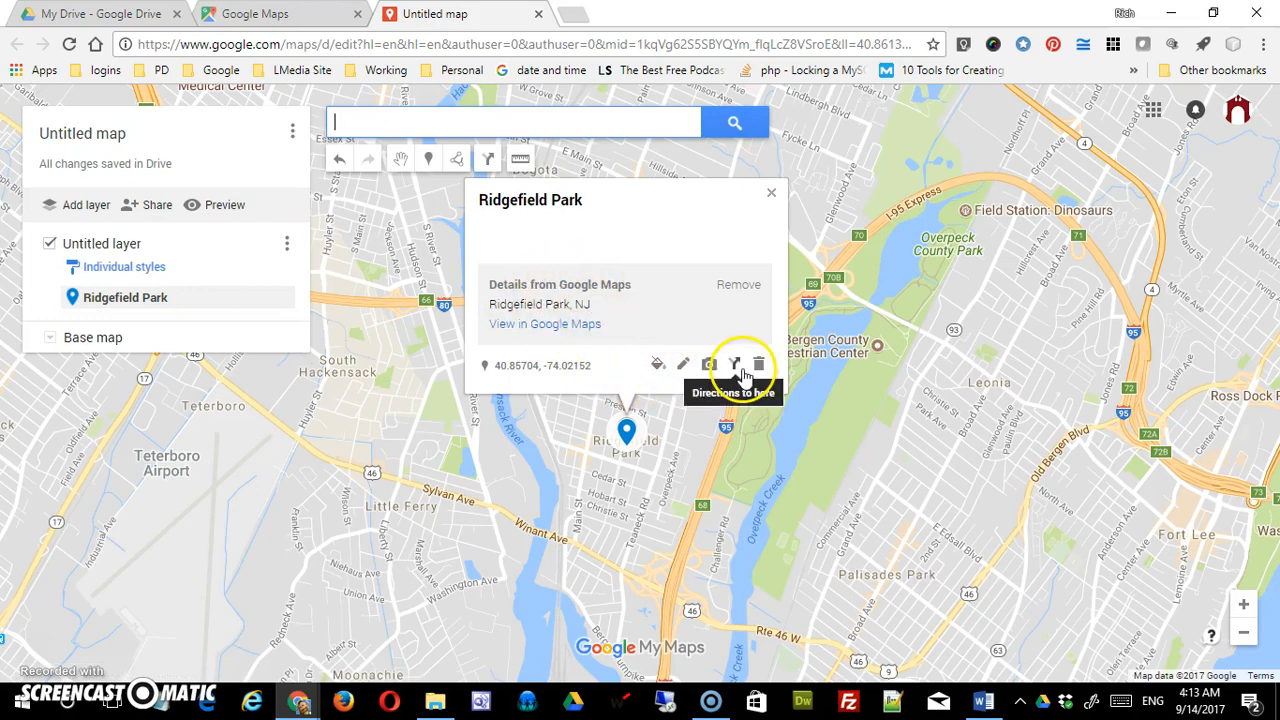
click(739, 285)
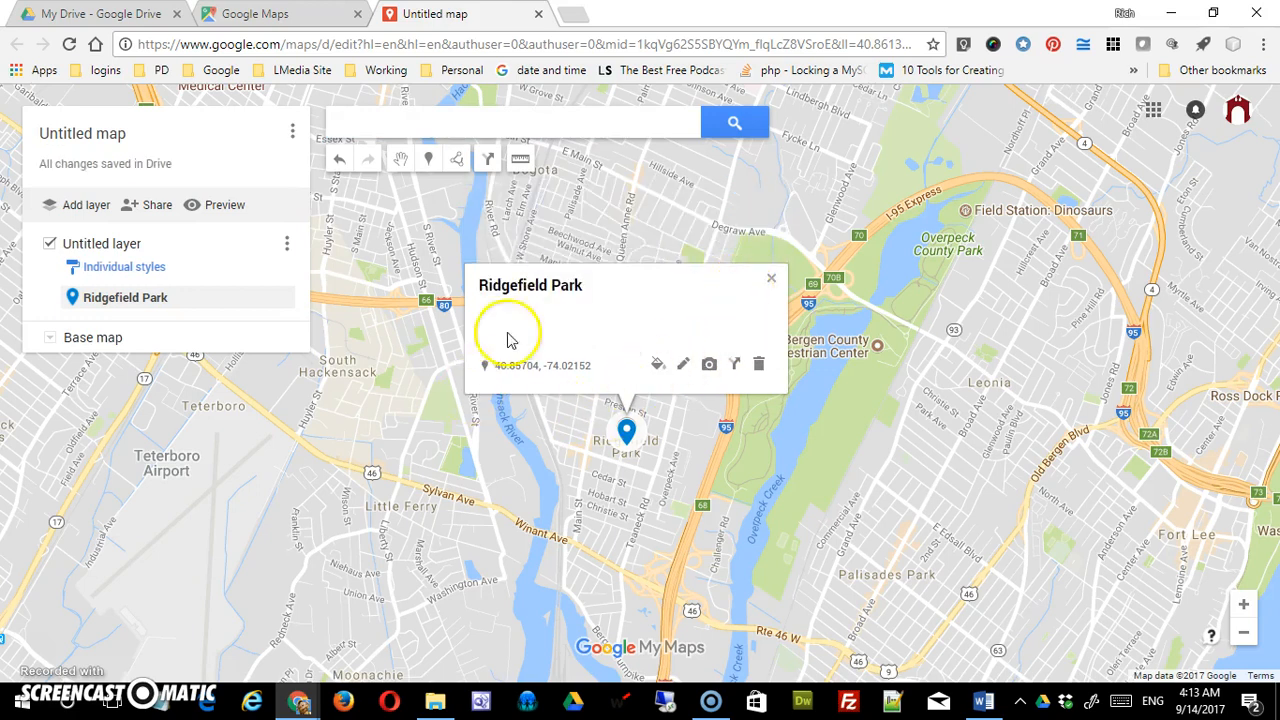
click(758, 364)
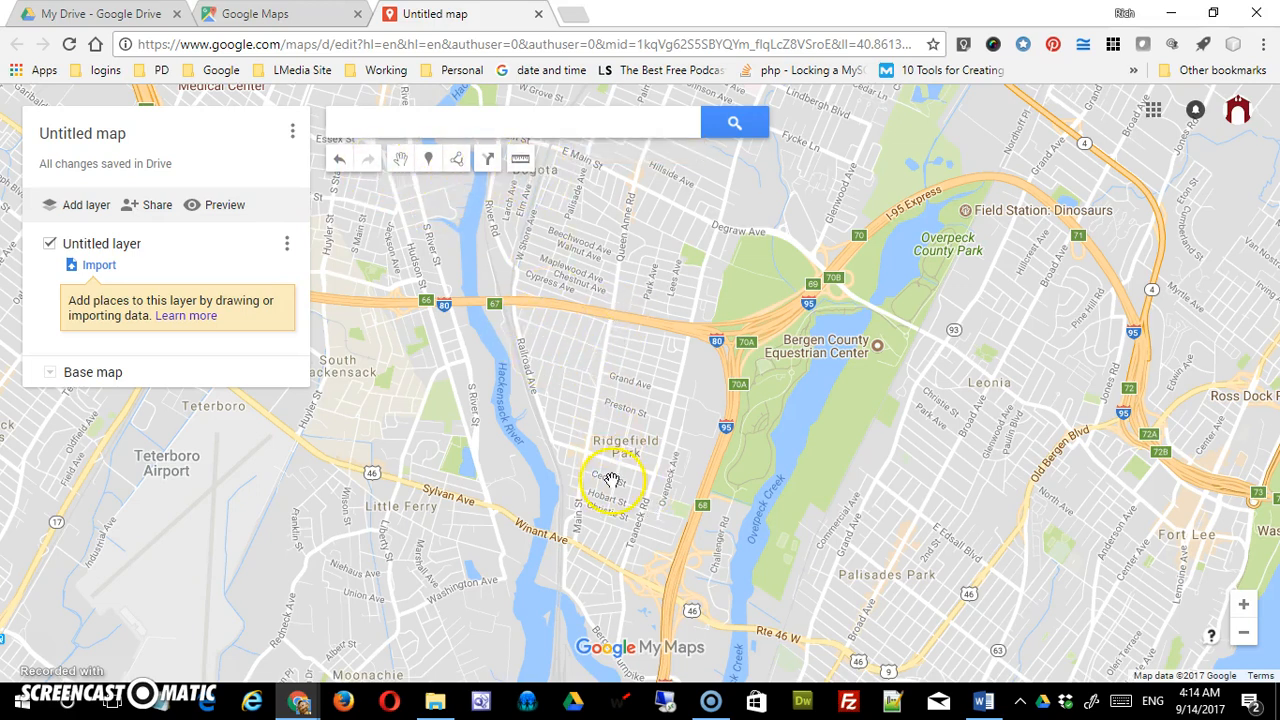
- Title the map 'Ridgefield Park Schools' with the description '2016-2017' and save it
click(105, 143)
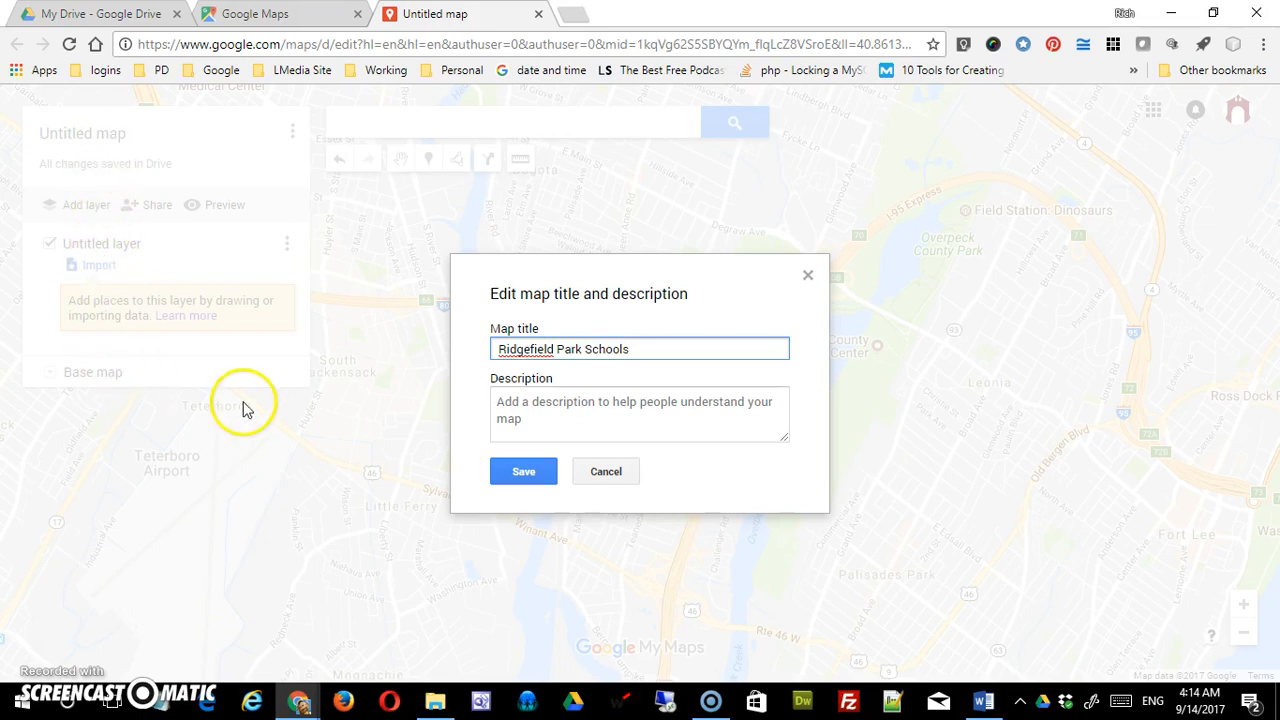
click(546, 430)
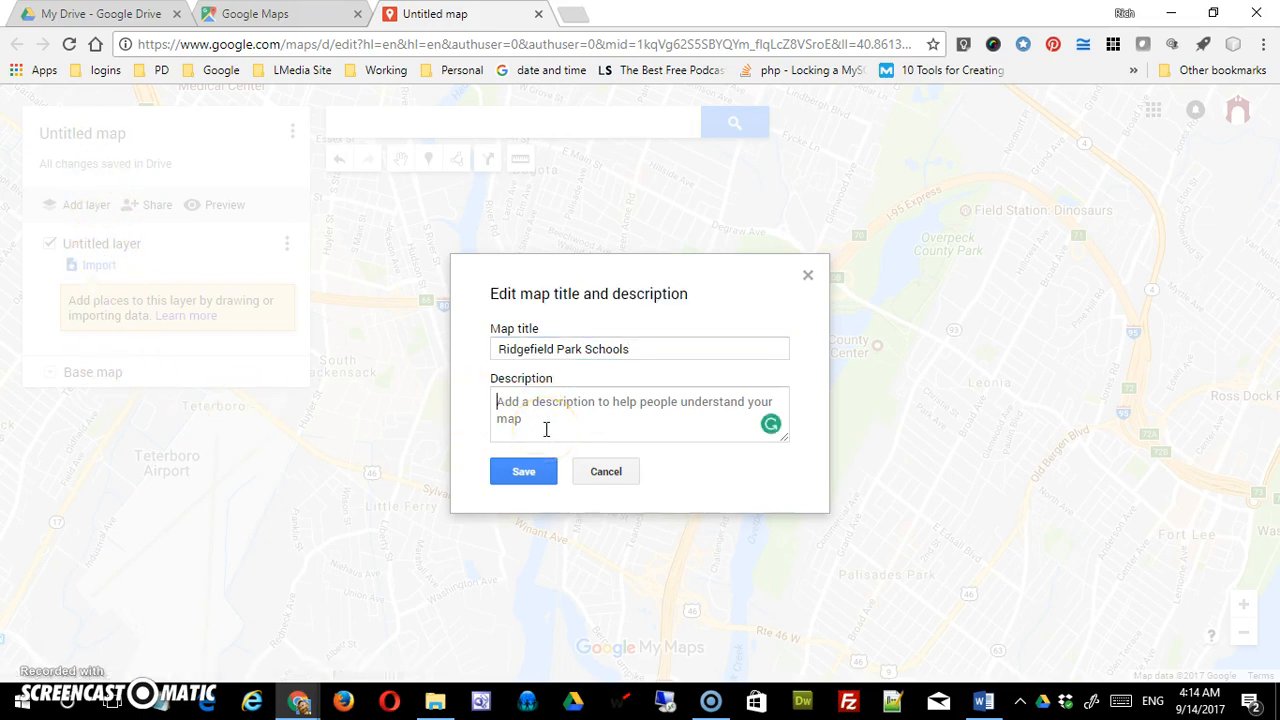
text(2016-2017)
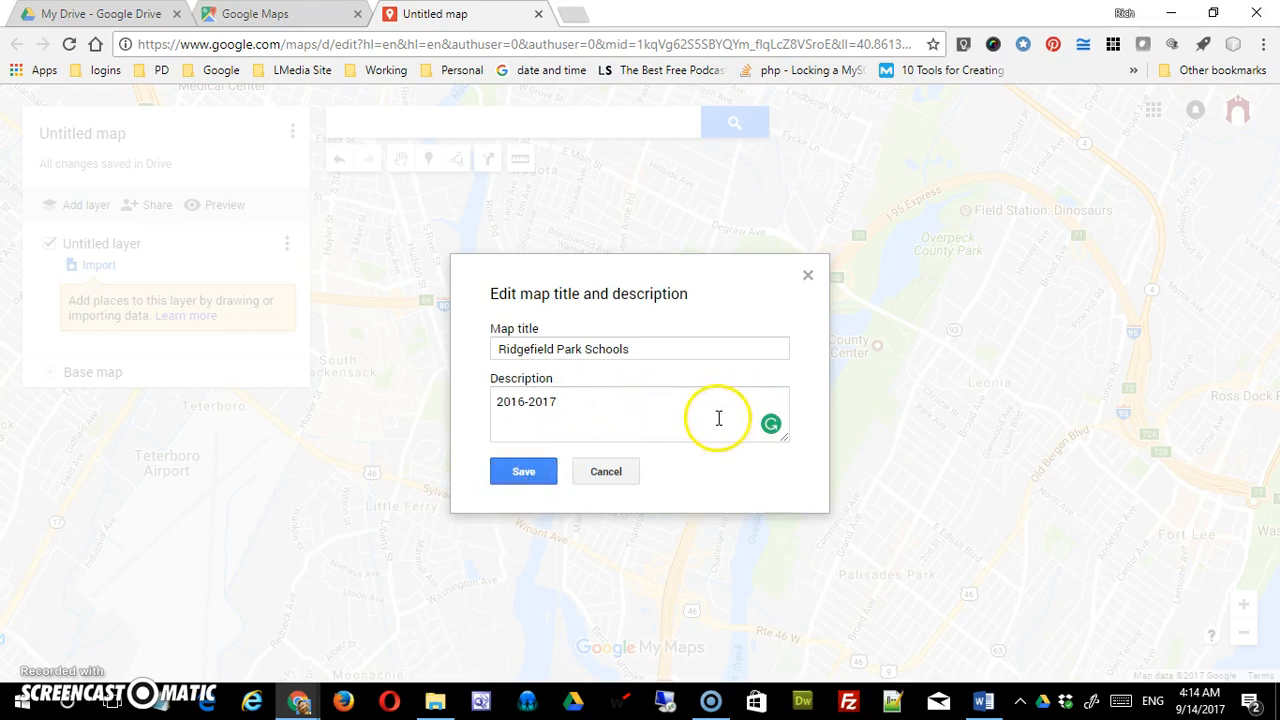
click(529, 474)
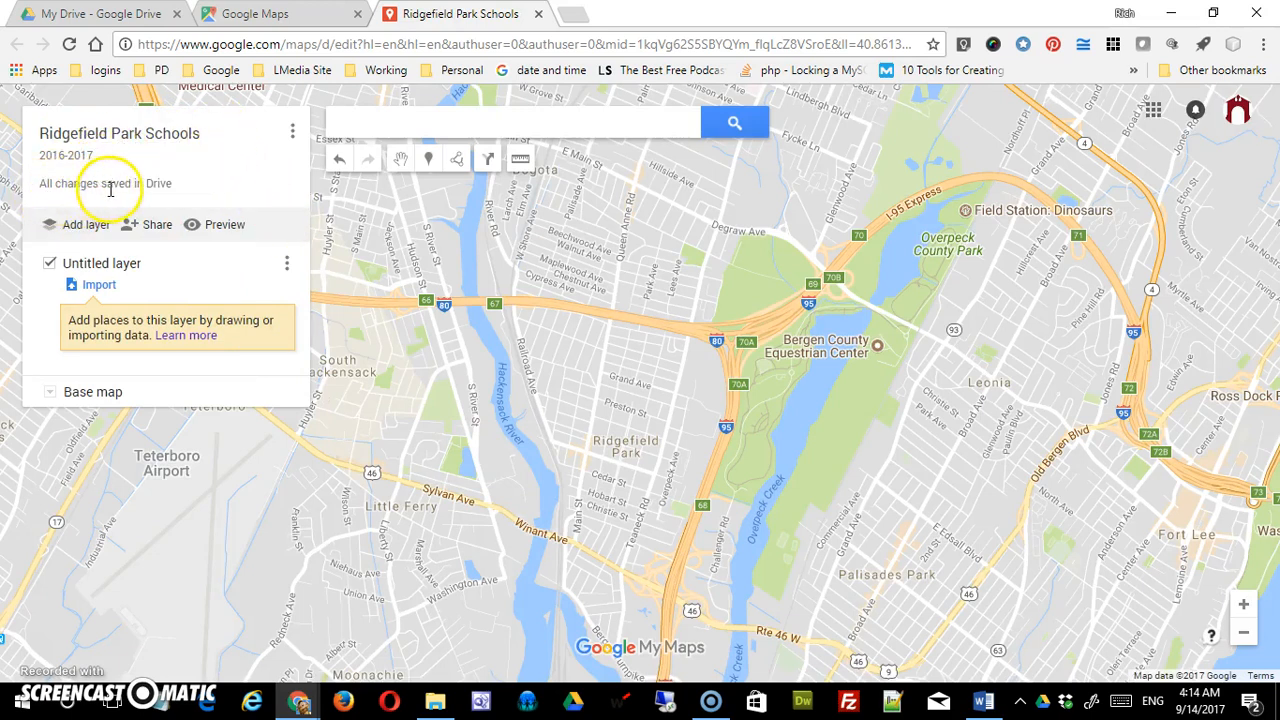
- In Google Drive, sort the files by last modified, newest first
click(117, 22)
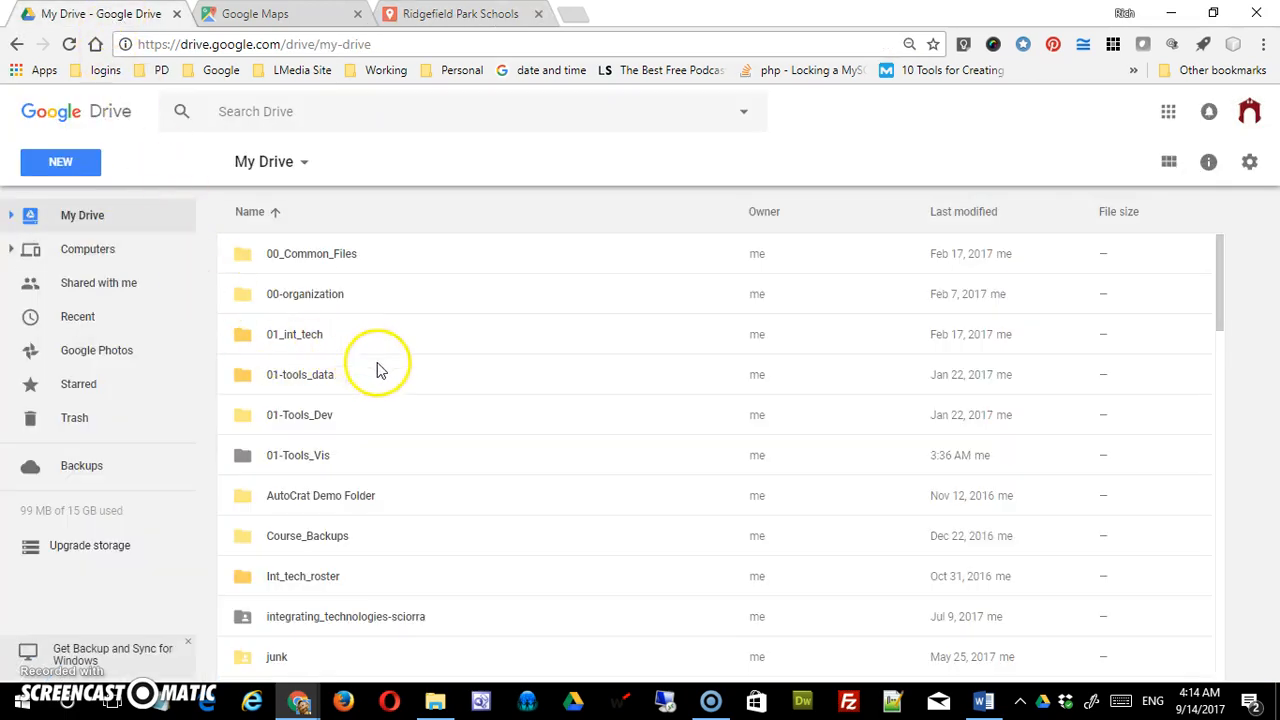
scroll(423, 386, down, 6)
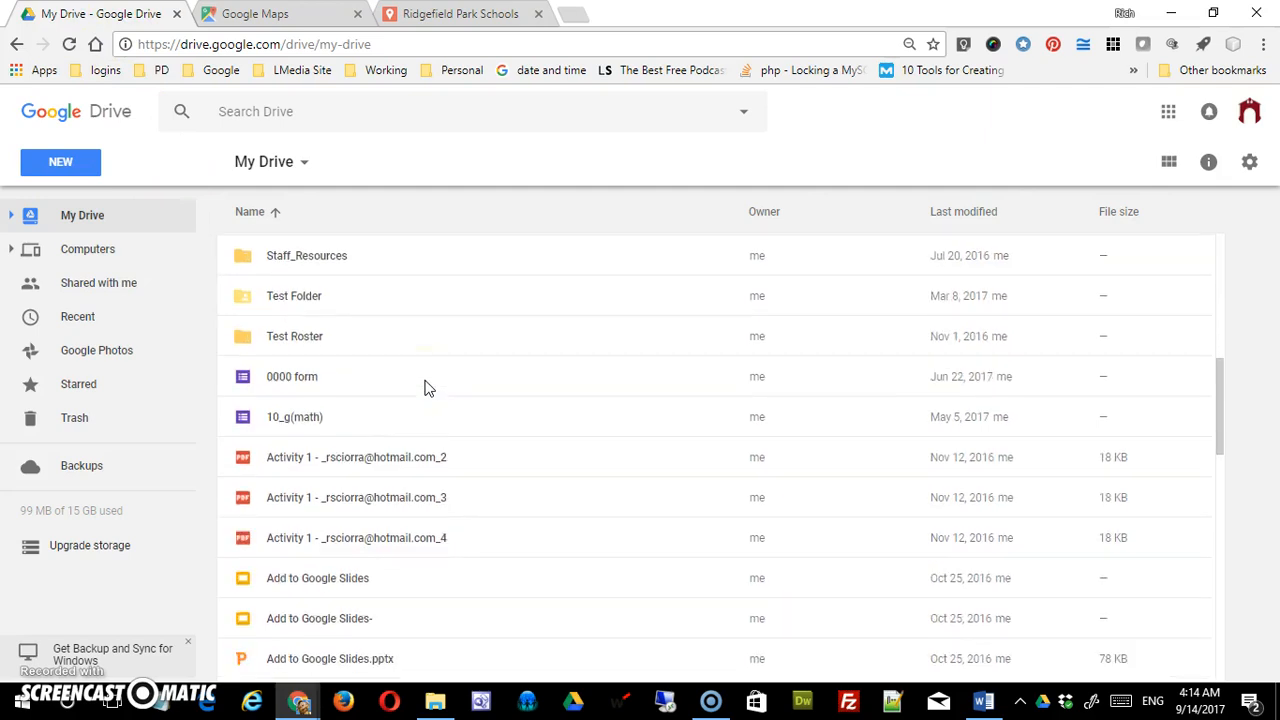
scroll(449, 380, up, 8)
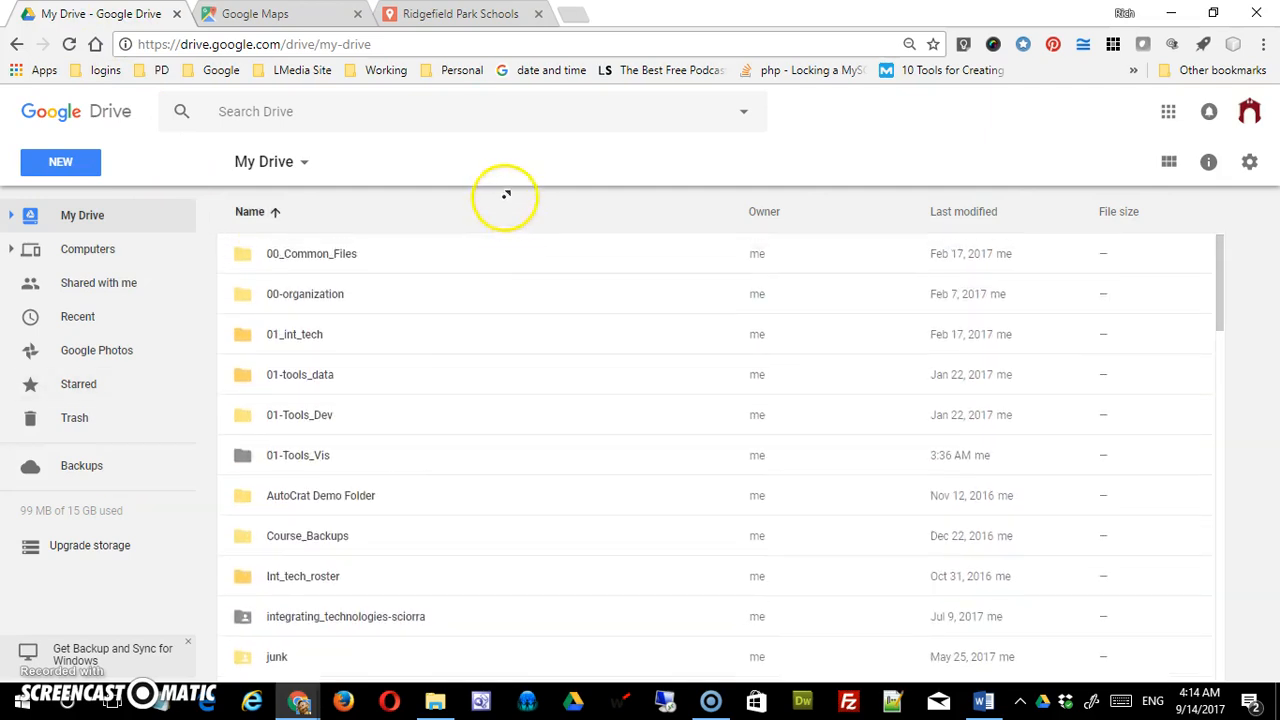
click(1003, 222)
click(1000, 257)
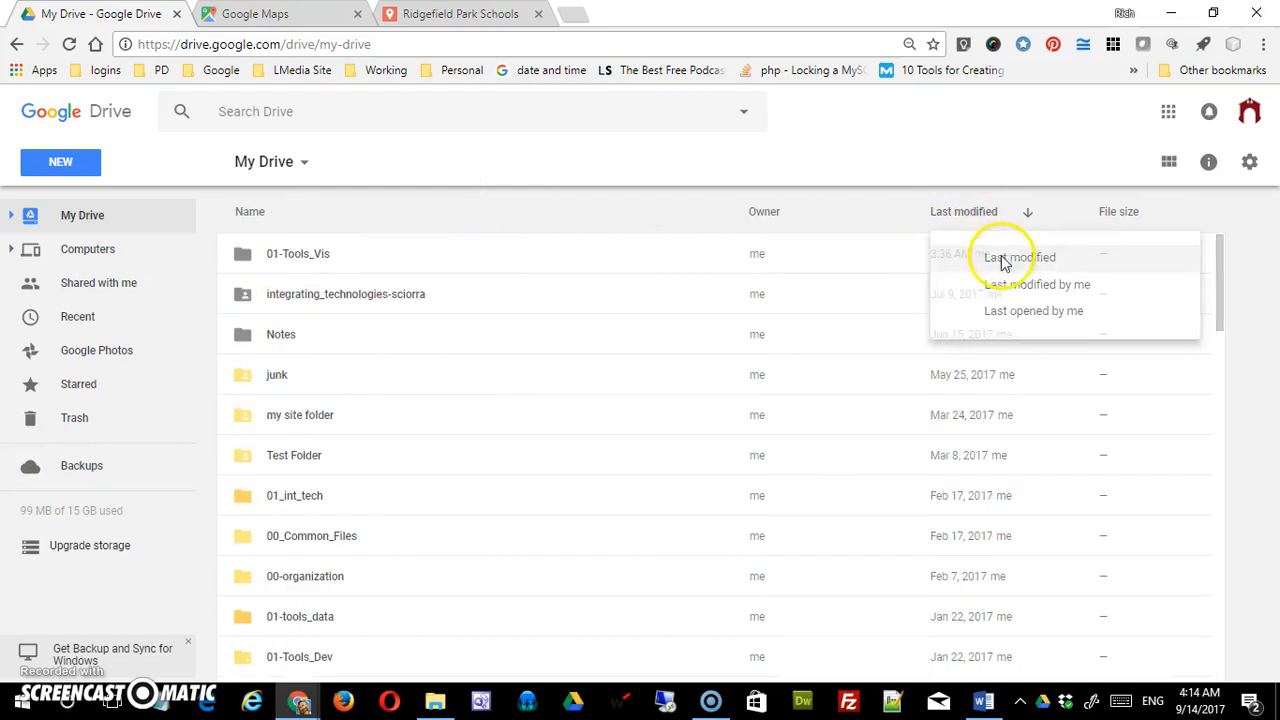
scroll(480, 394, down, 6)
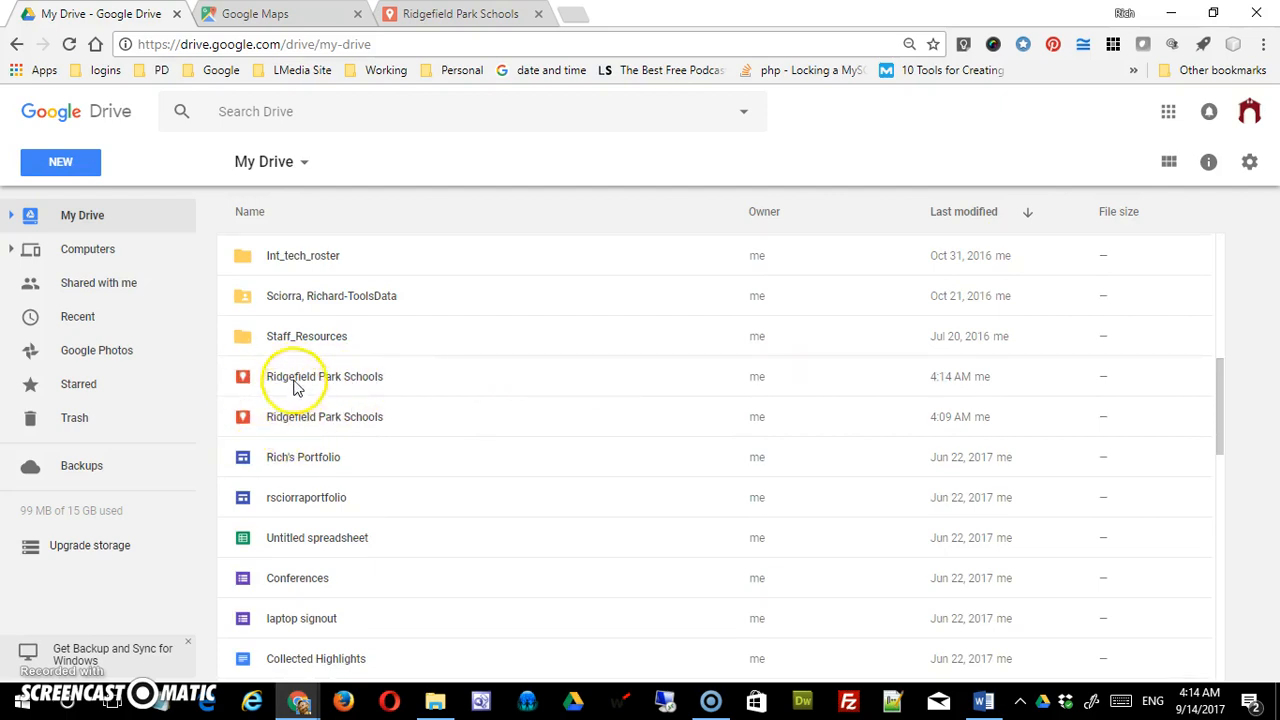
- Remove the older duplicate Ridgefield Park Schools file and return to the map
click(263, 428)
right_click(263, 428)
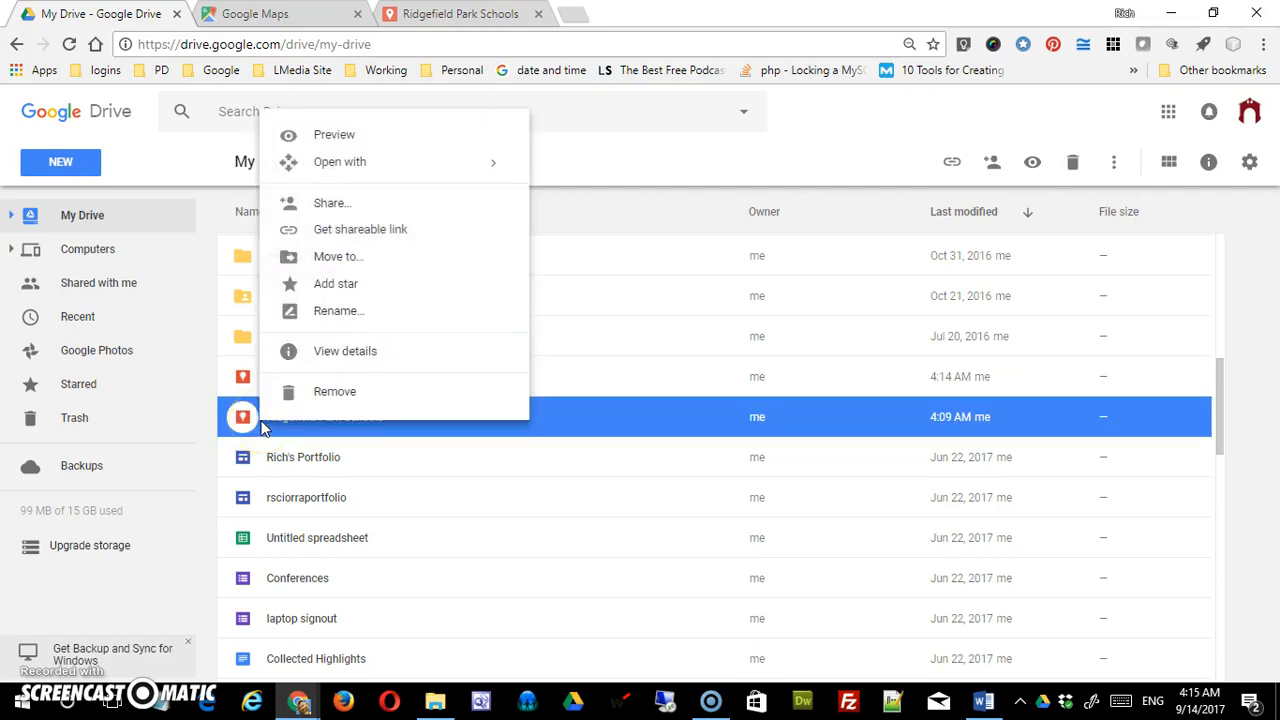
click(350, 396)
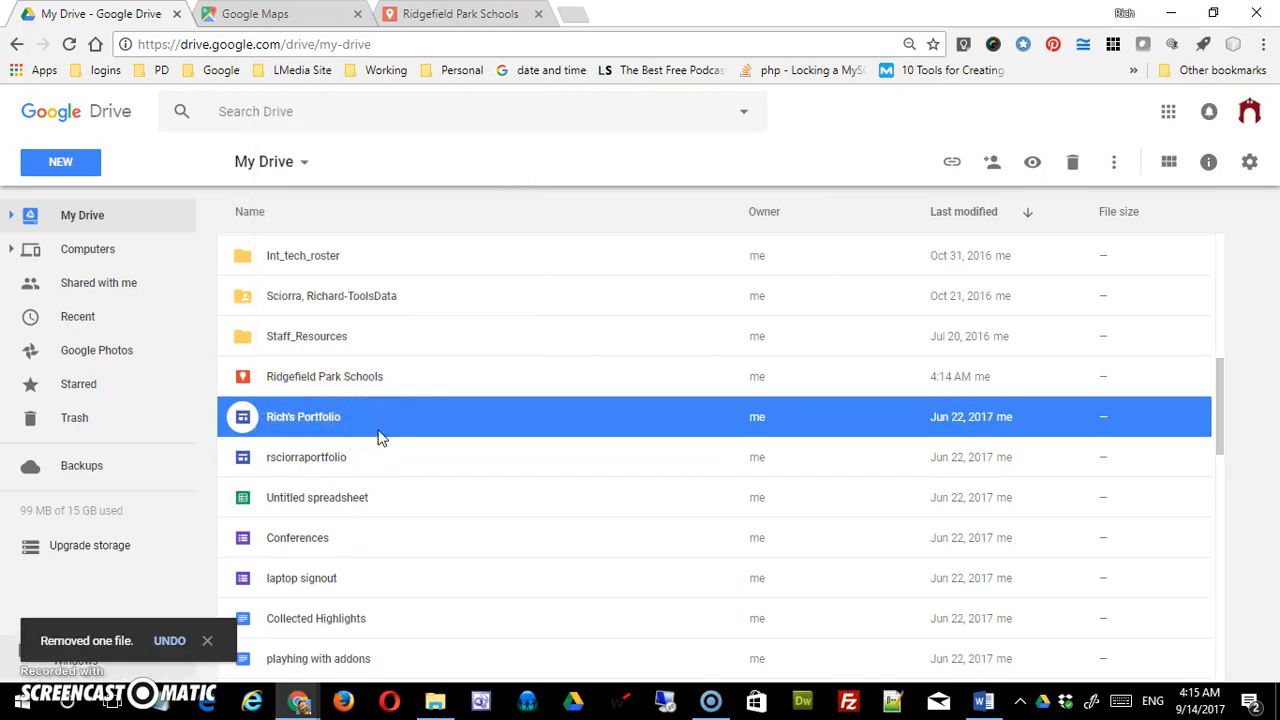
click(425, 16)
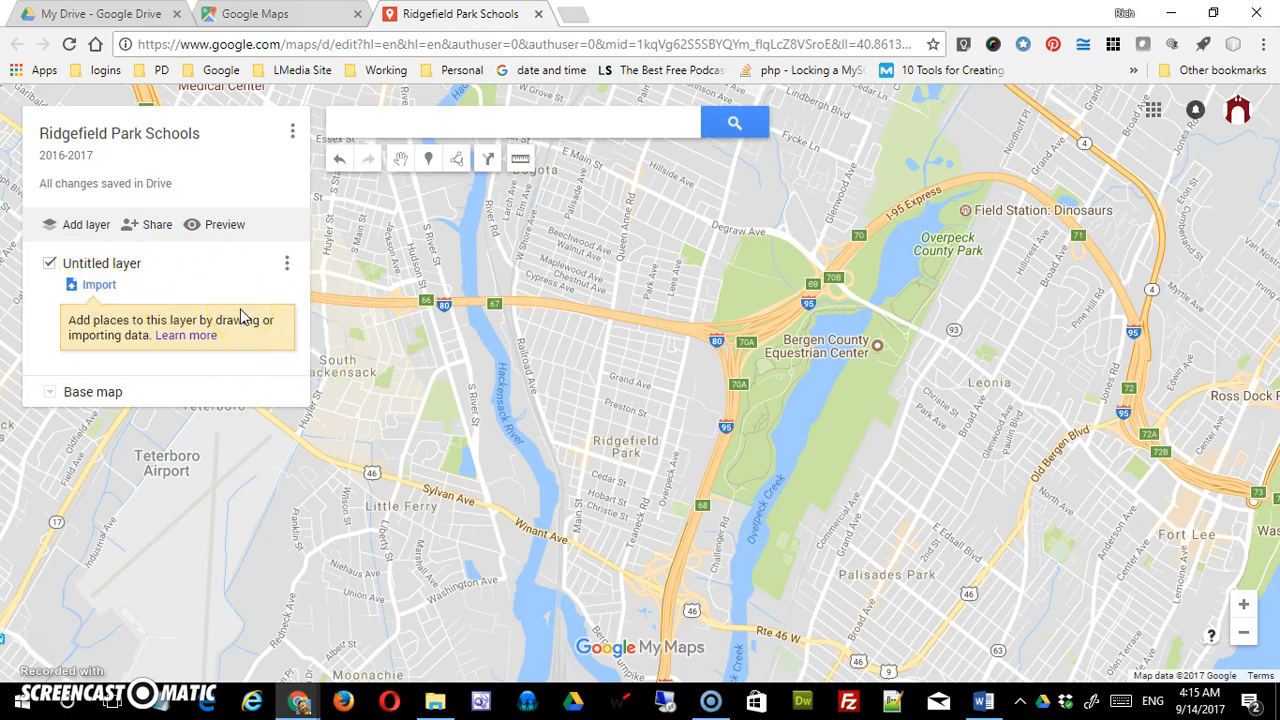
- Set the base map to Terrain after briefly trying Satellite
click(48, 397)
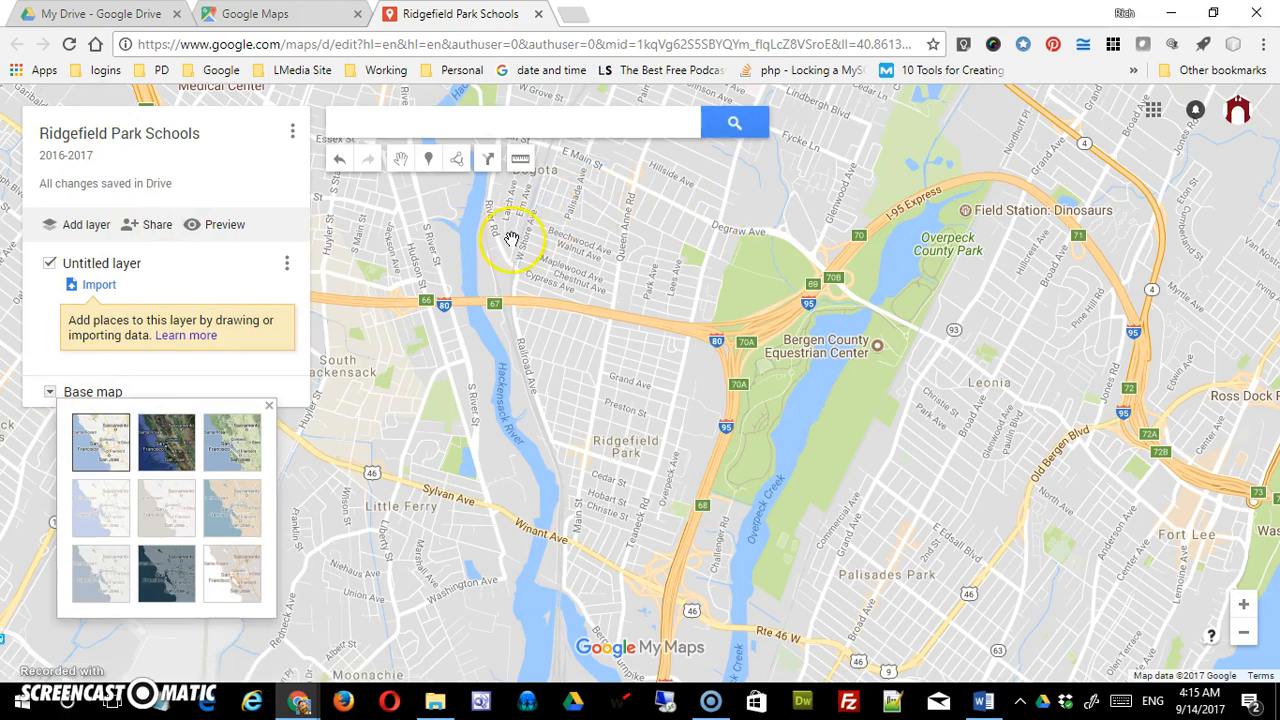
click(235, 448)
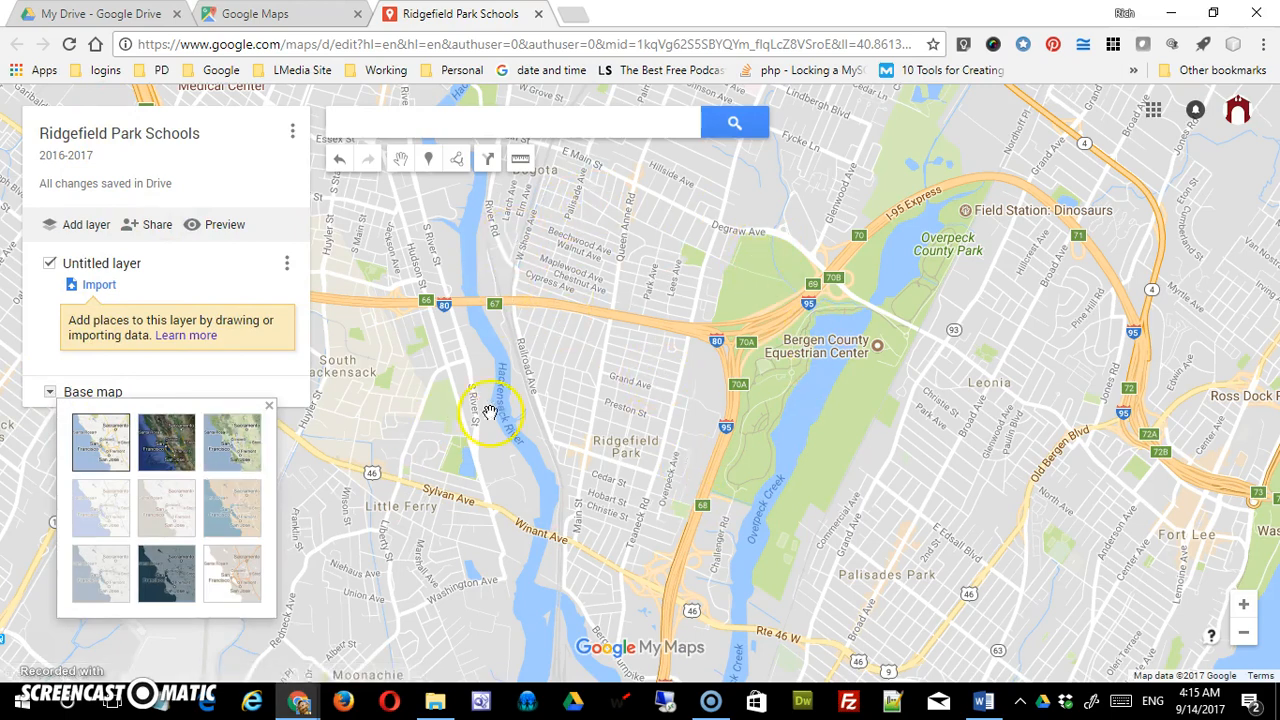
click(166, 445)
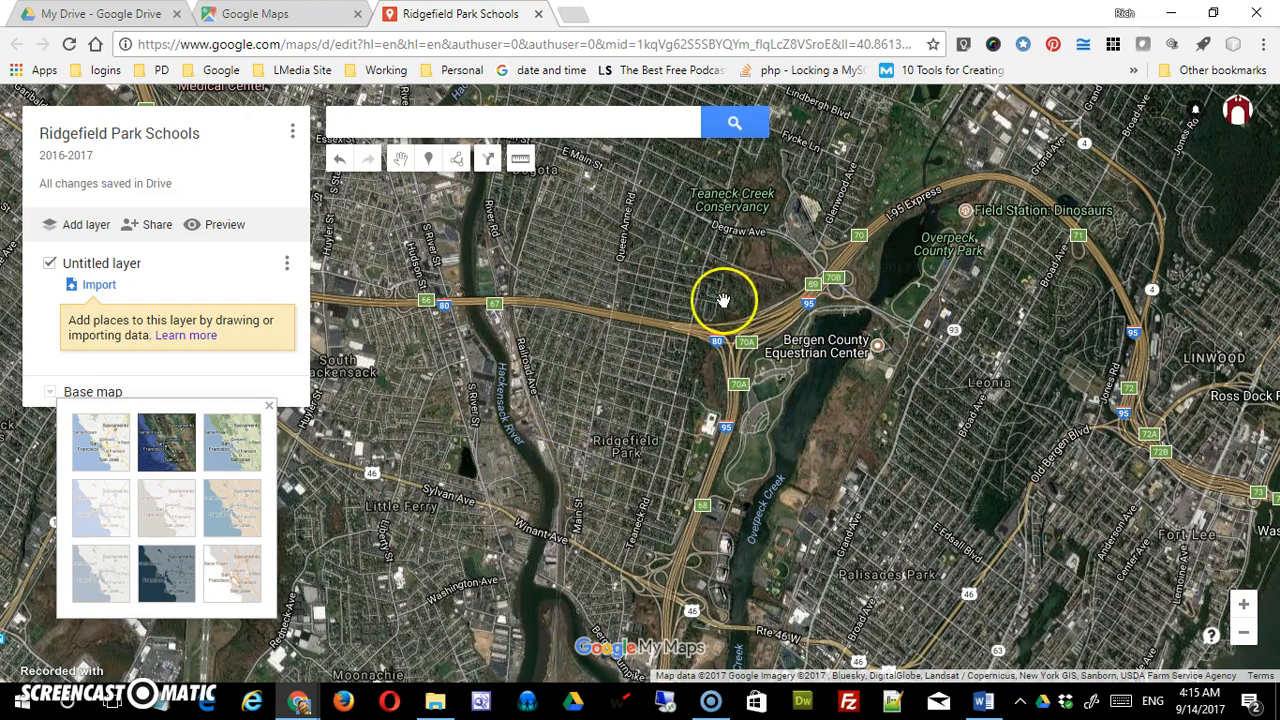
click(247, 447)
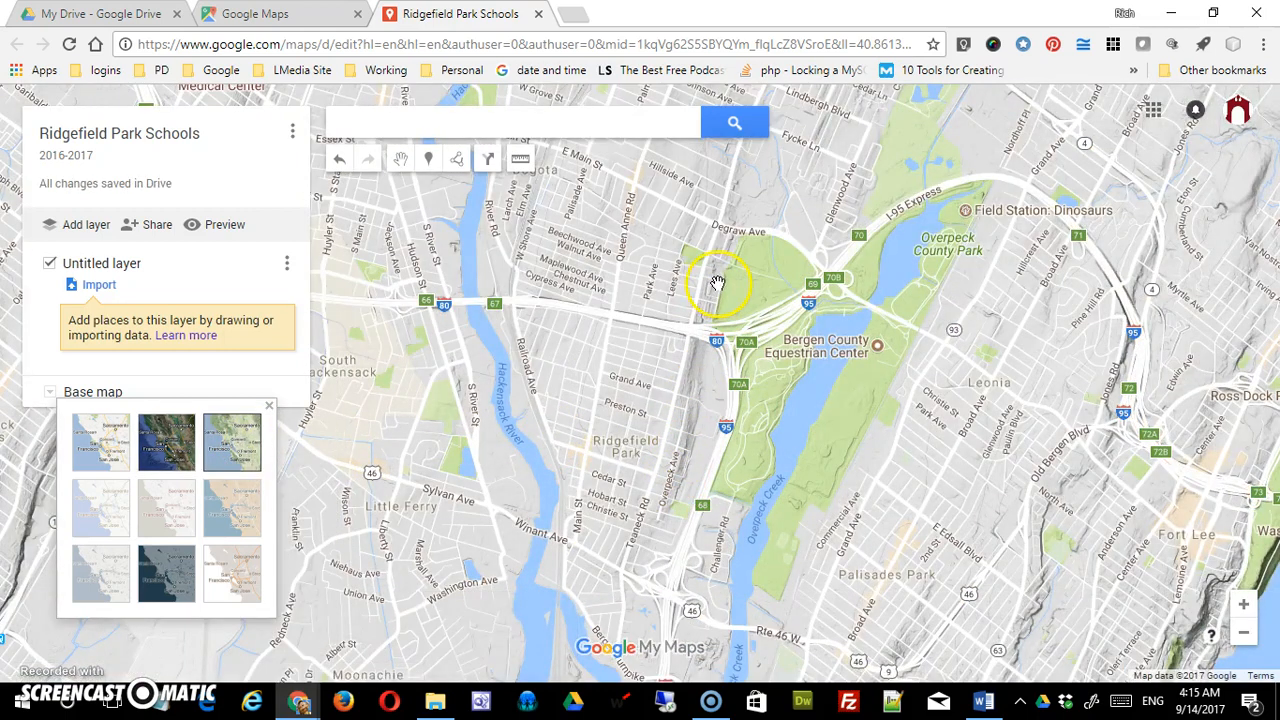
- Zoom out to show the New Jersey, New York and Long Island region
scroll(716, 477, up, 1)
scroll(716, 477, down, 1)
scroll(716, 477, up, 1)
scroll(716, 477, up, 2)
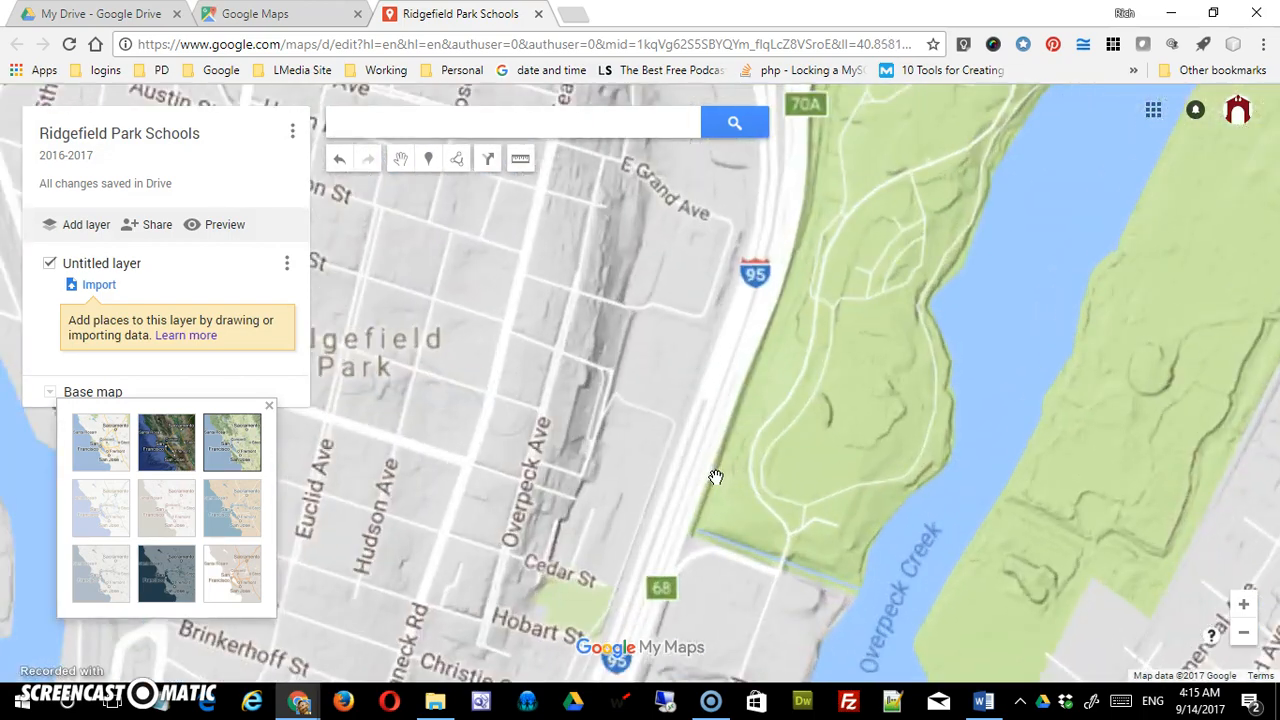
drag(597, 423, 687, 470)
scroll(731, 512, down, 2)
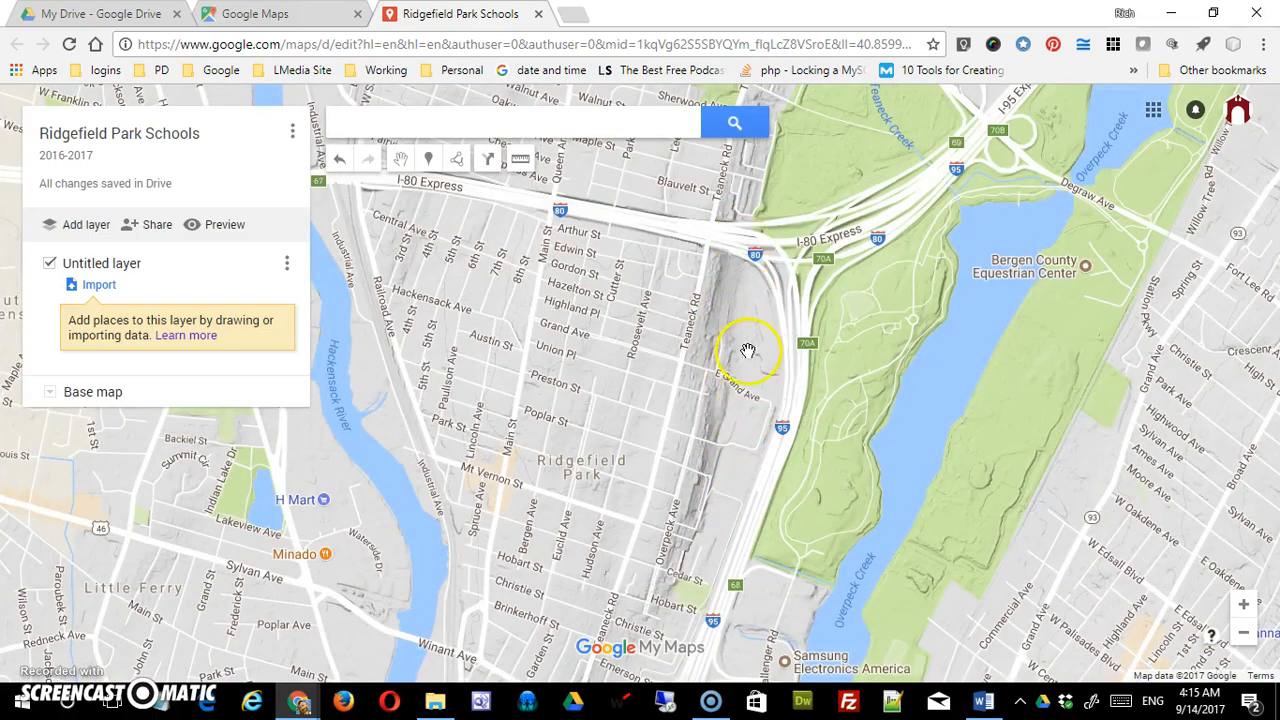
scroll(743, 376, down, 3)
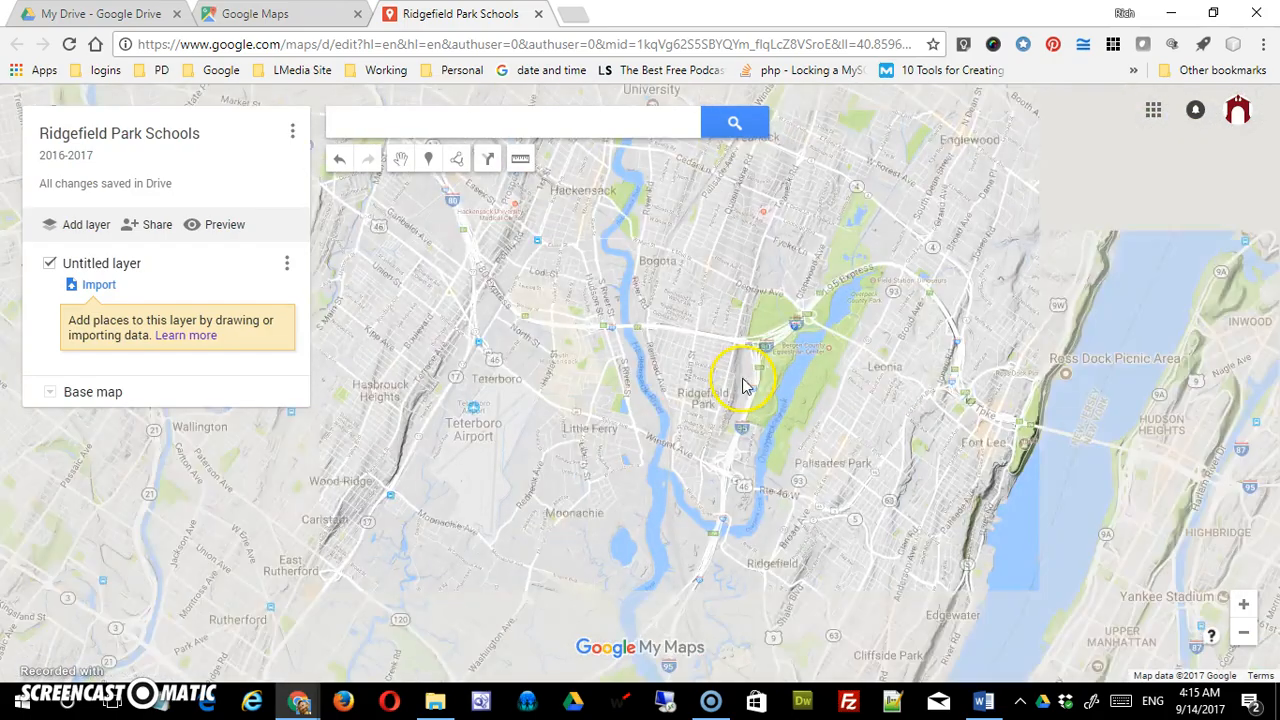
scroll(740, 380, down, 2)
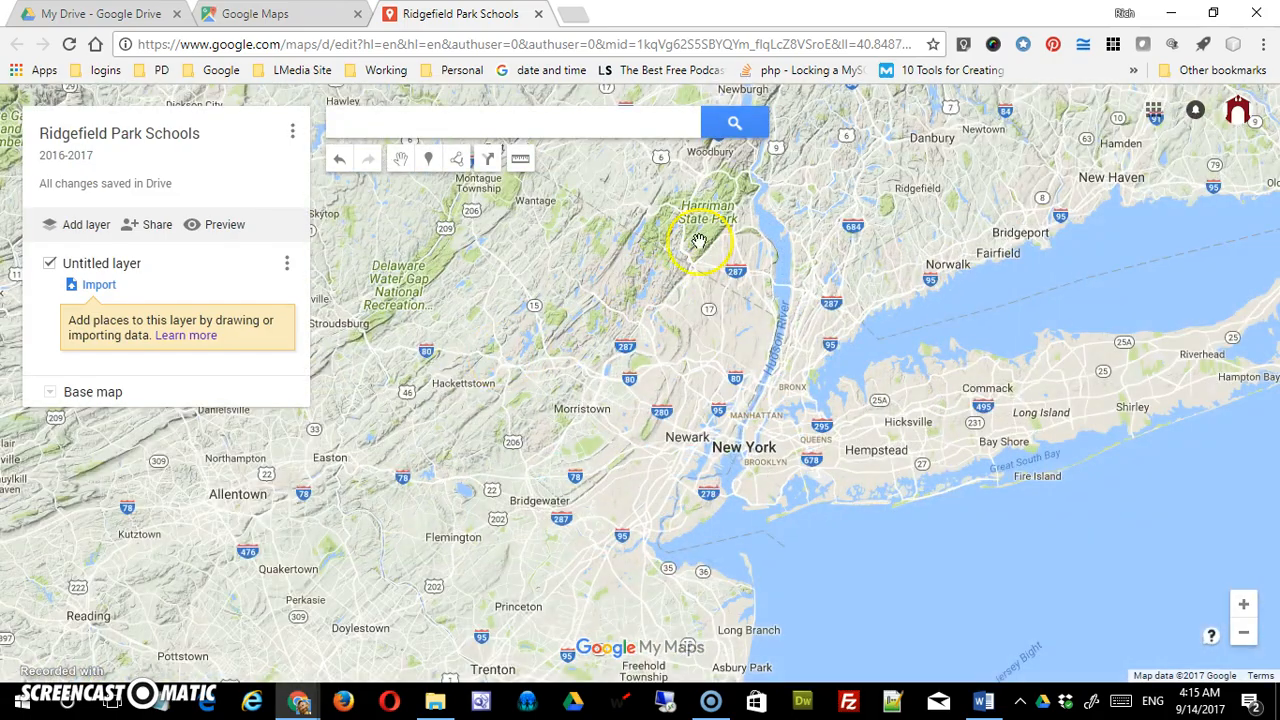
- Search for Ridgefield Park, NJ, add it to the Untitled layer, then delete the added place
click(575, 130)
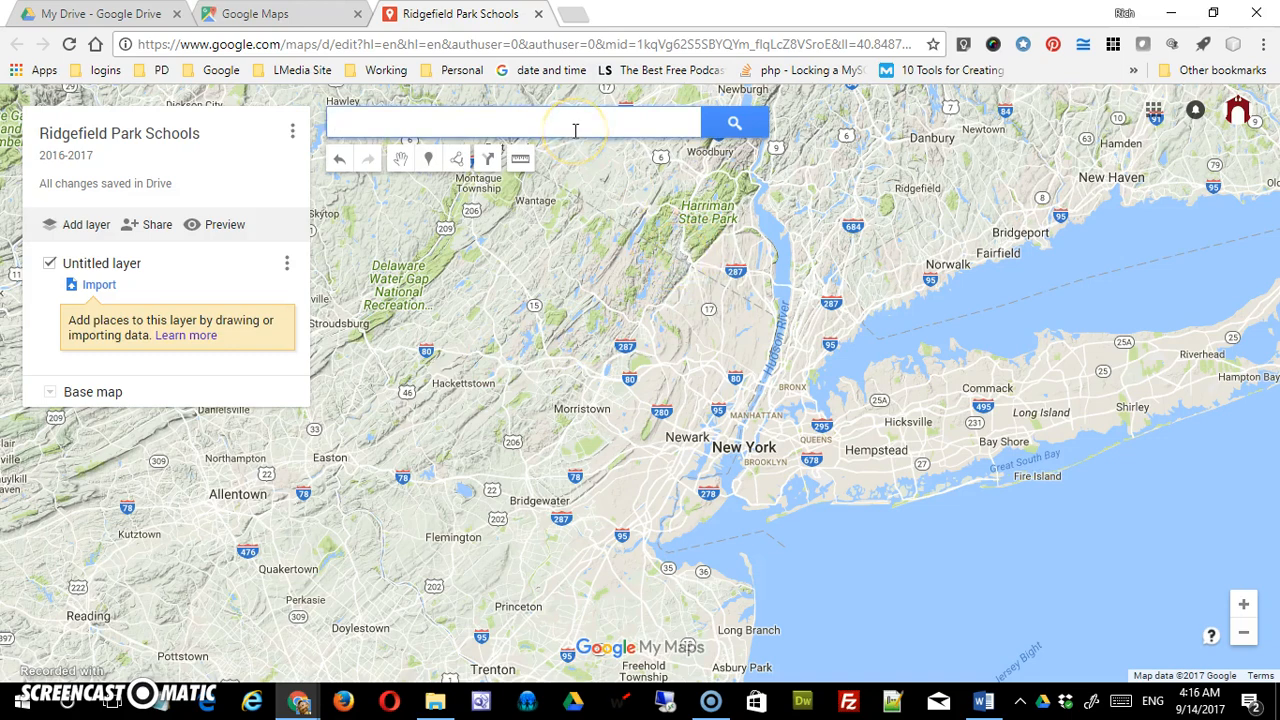
text(ri)
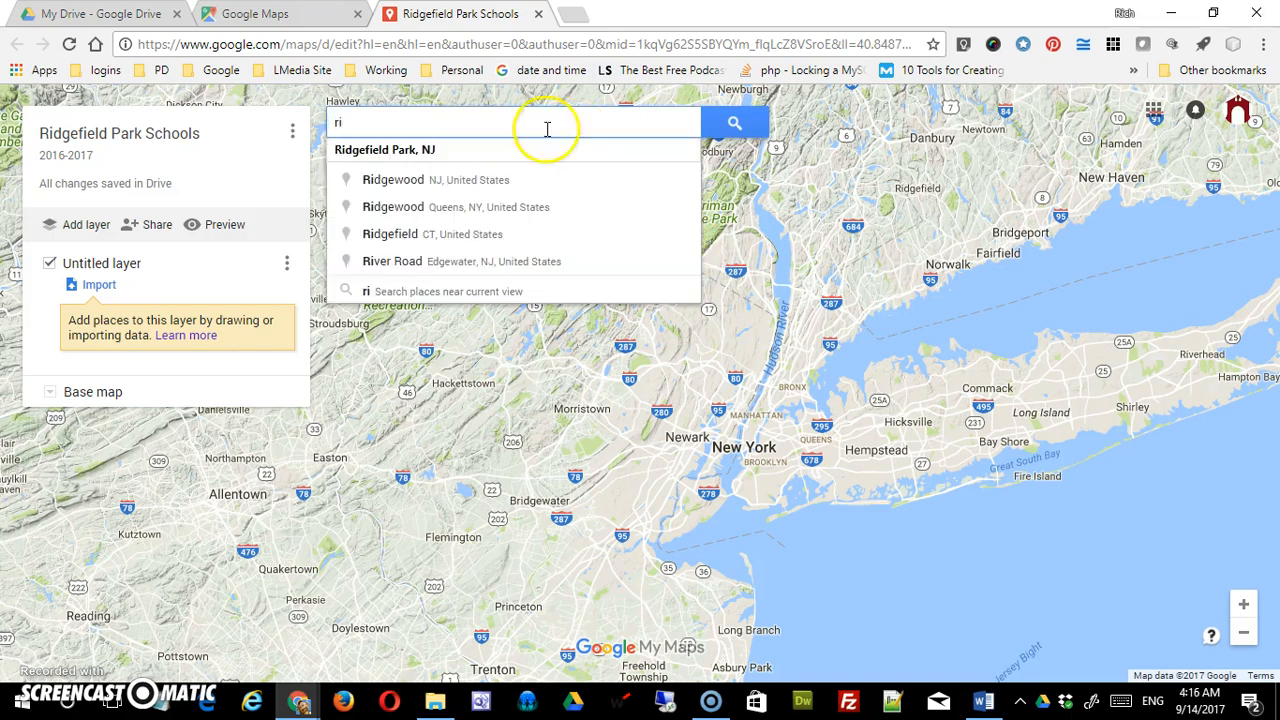
click(394, 155)
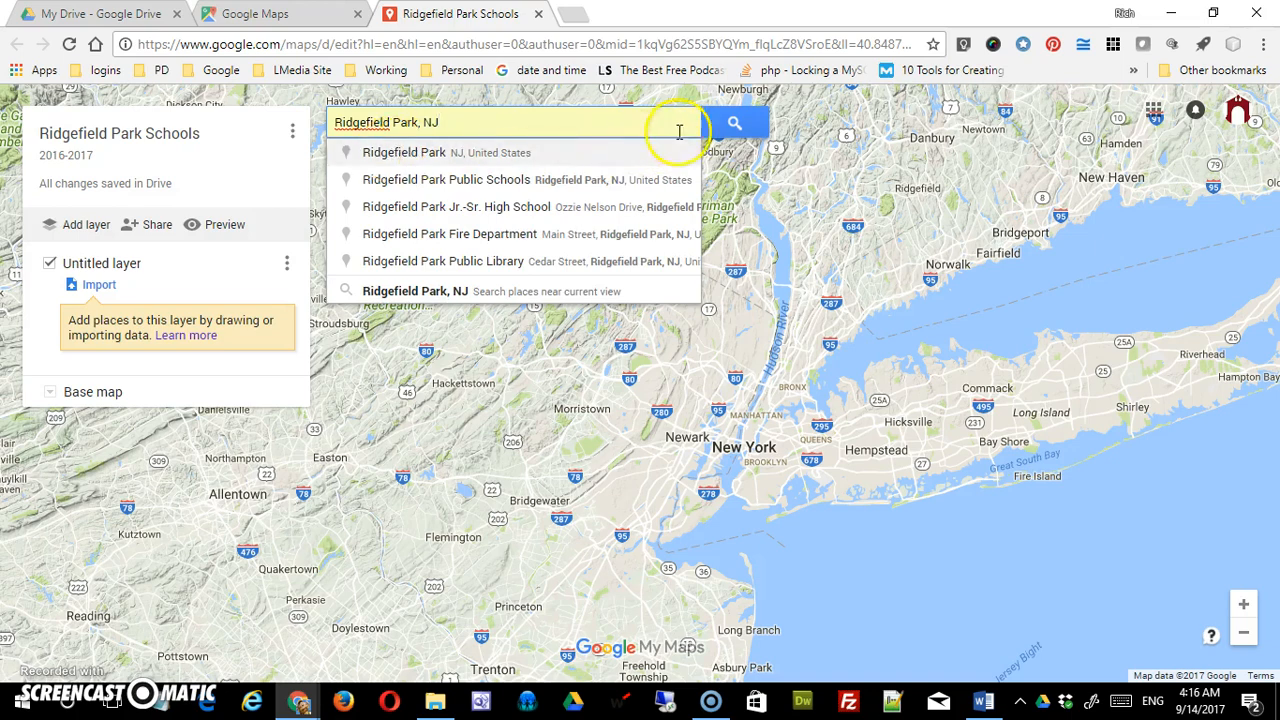
click(734, 122)
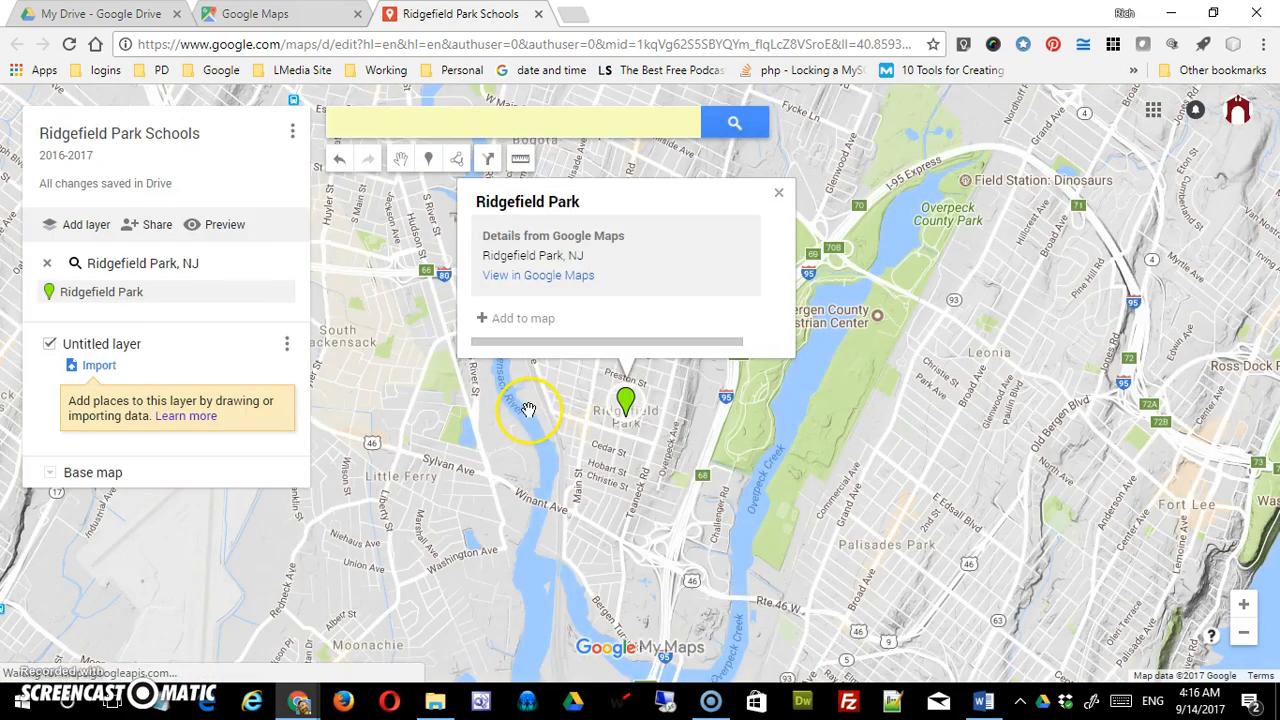
click(520, 320)
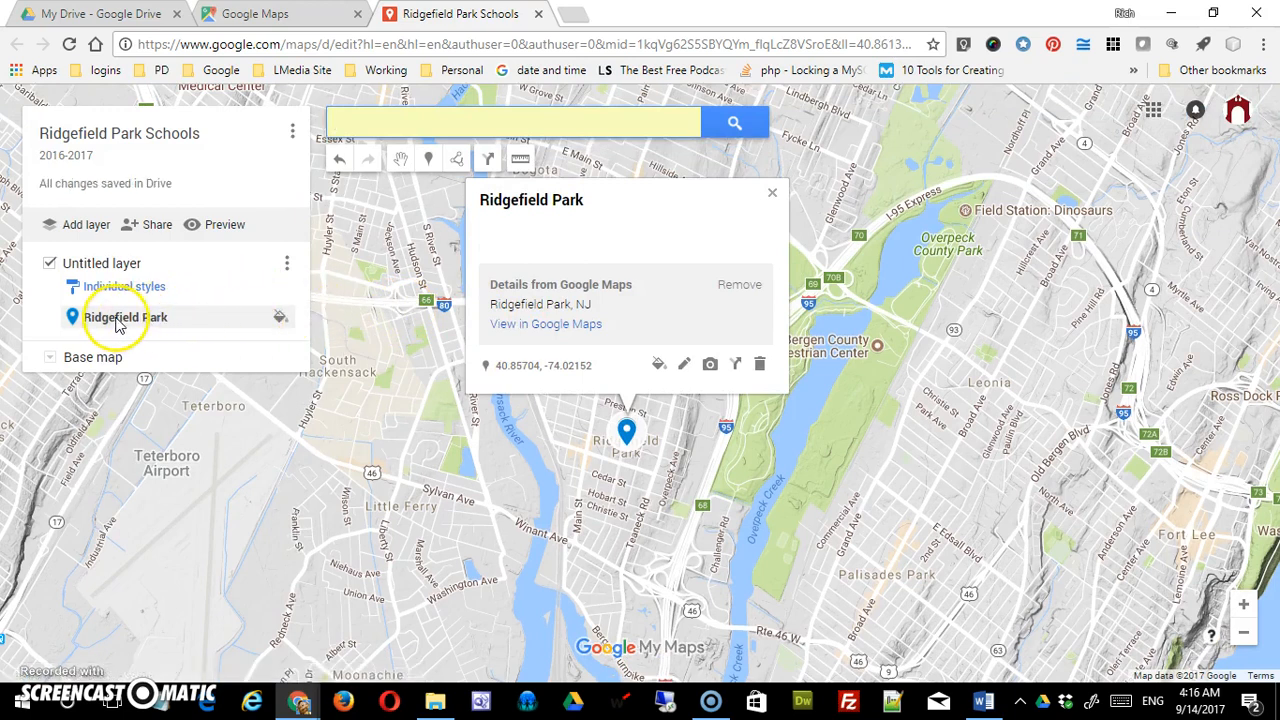
click(759, 364)
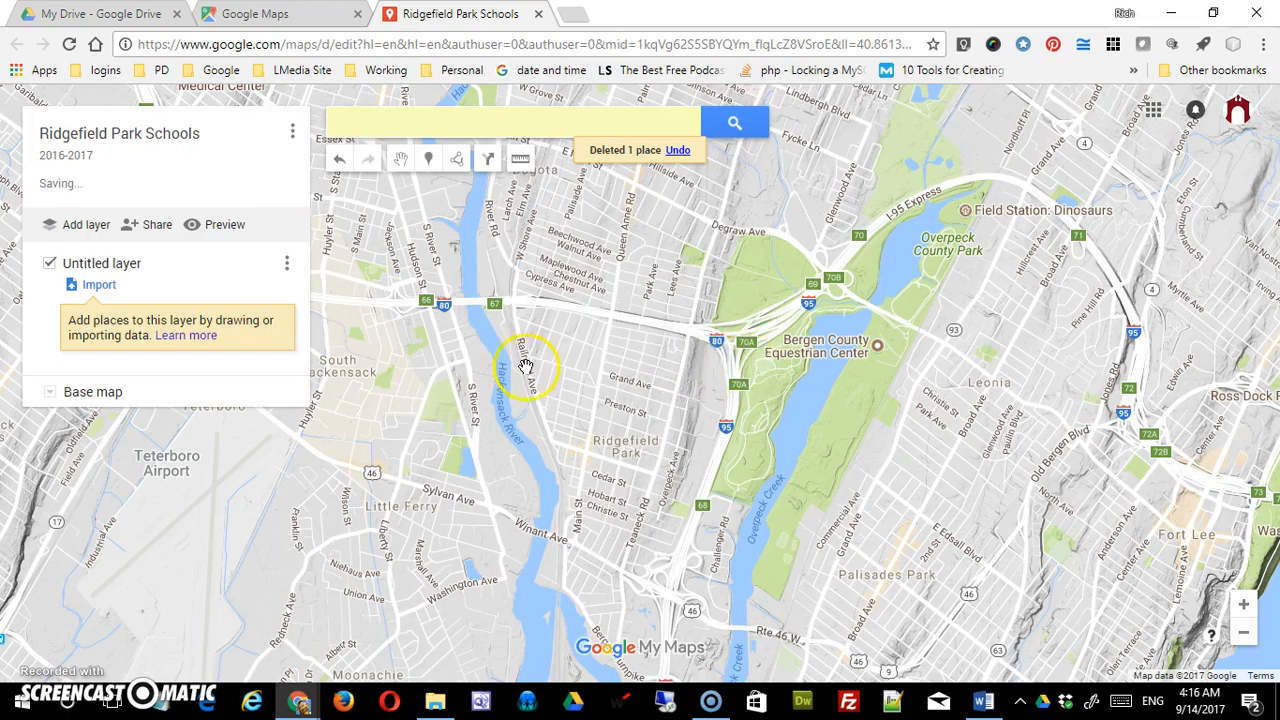
click(51, 393)
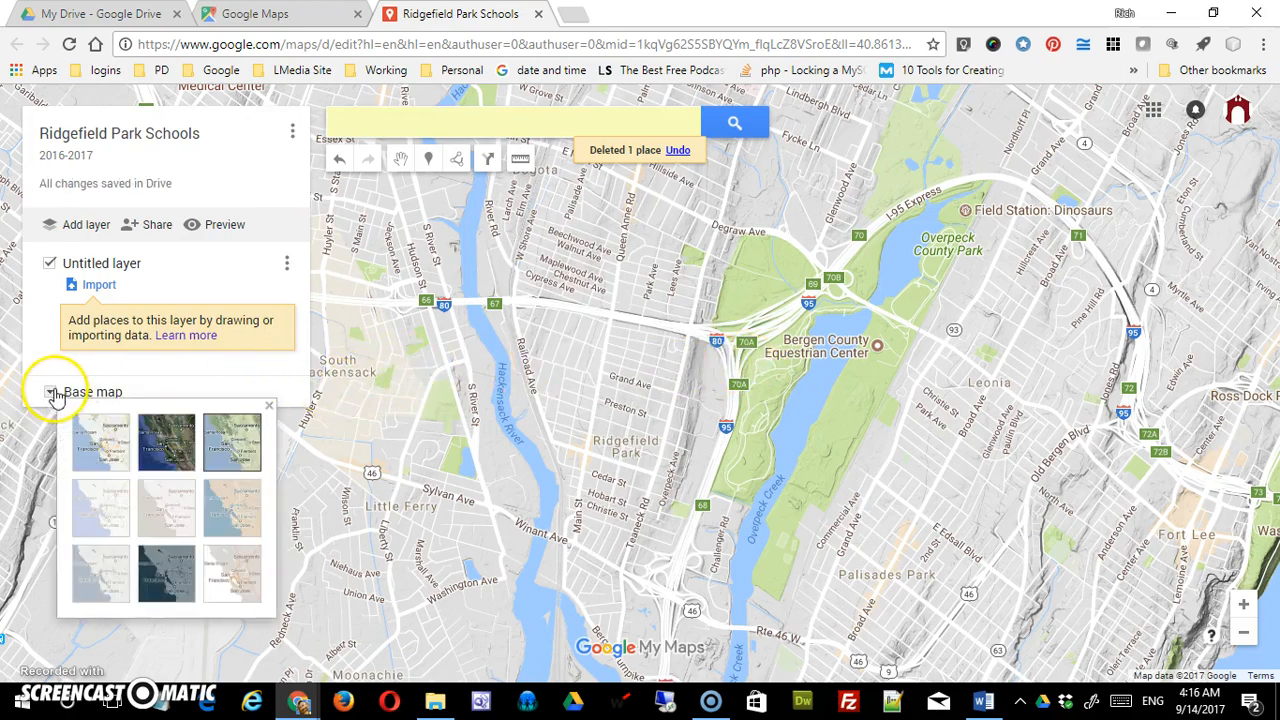
click(92, 511)
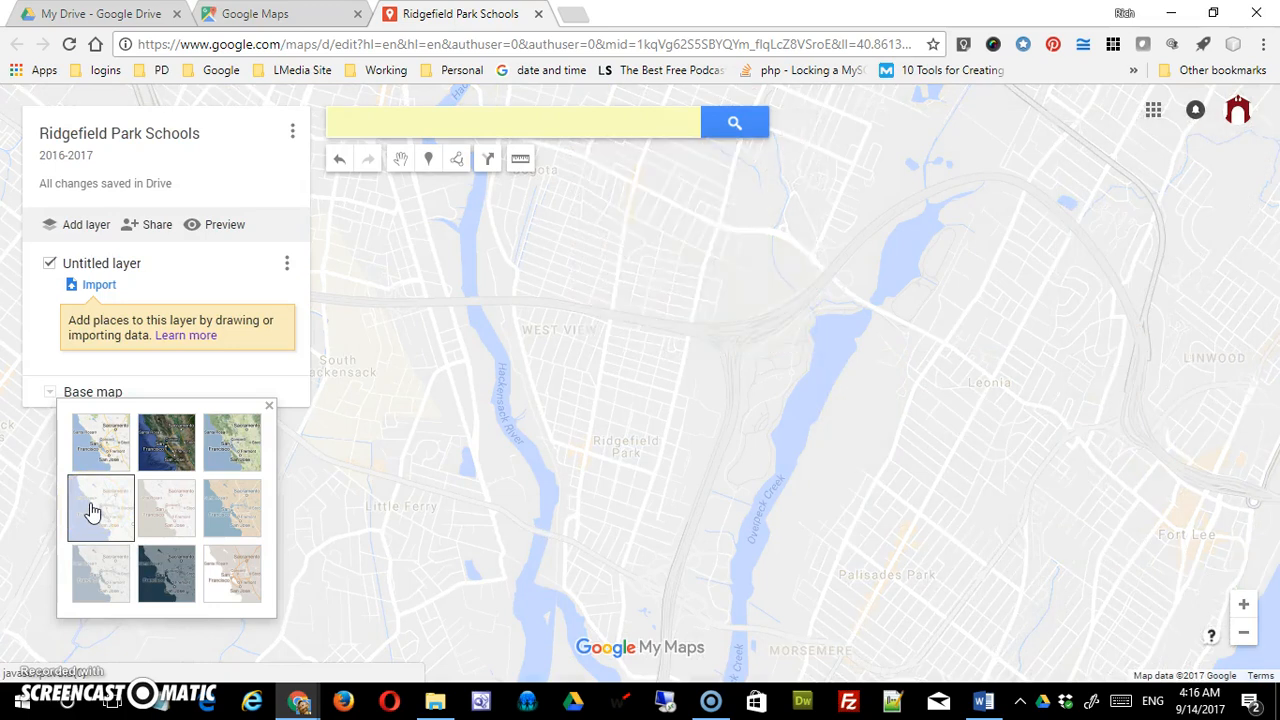
click(157, 514)
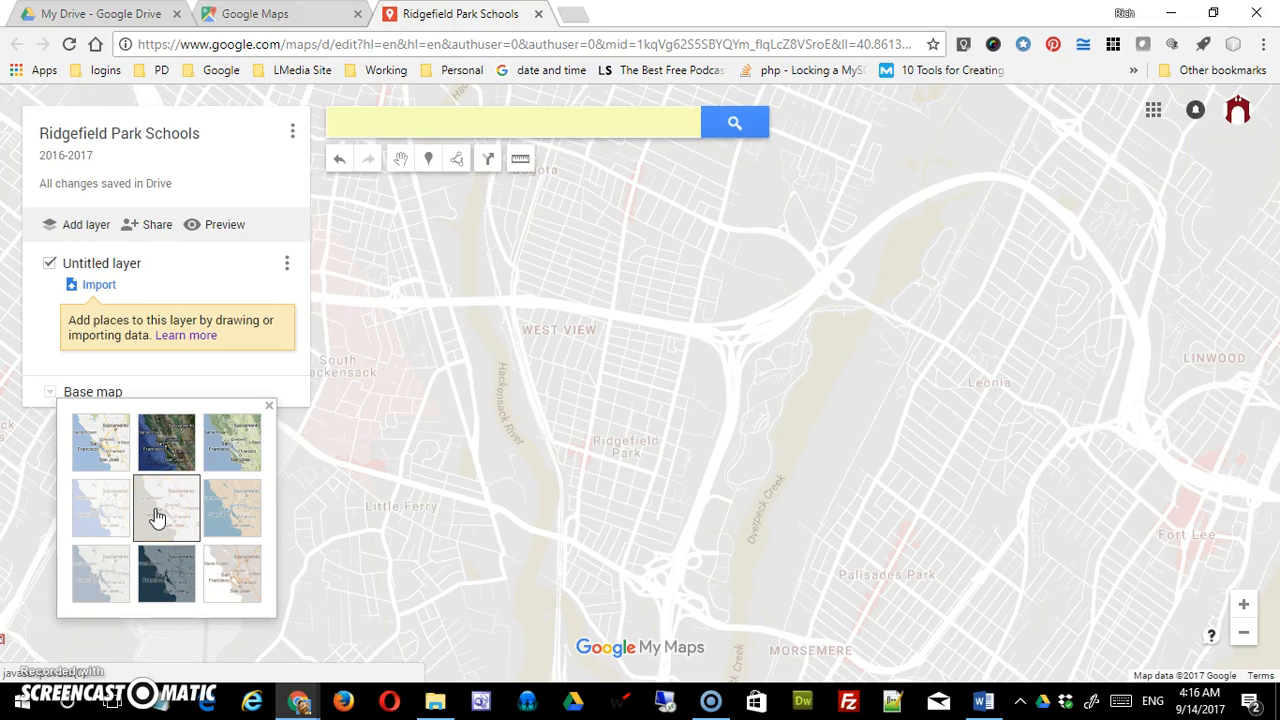
click(232, 512)
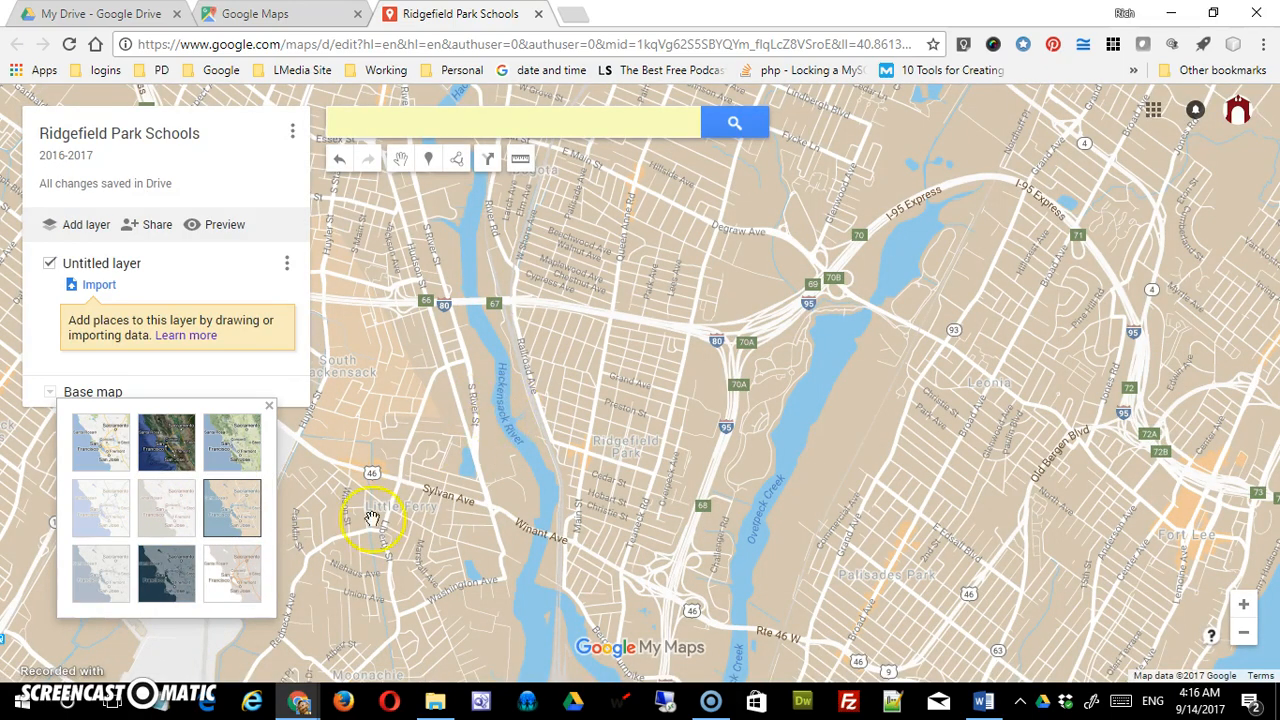
click(90, 585)
click(175, 588)
click(245, 585)
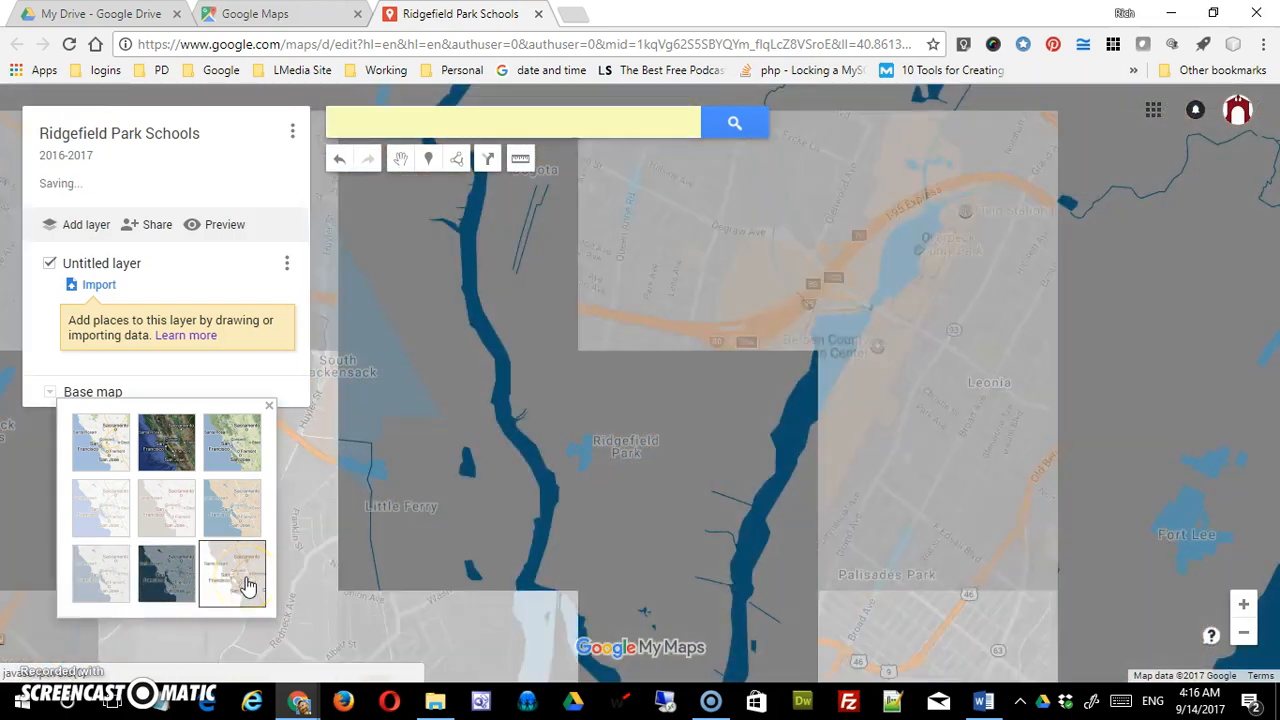
click(106, 440)
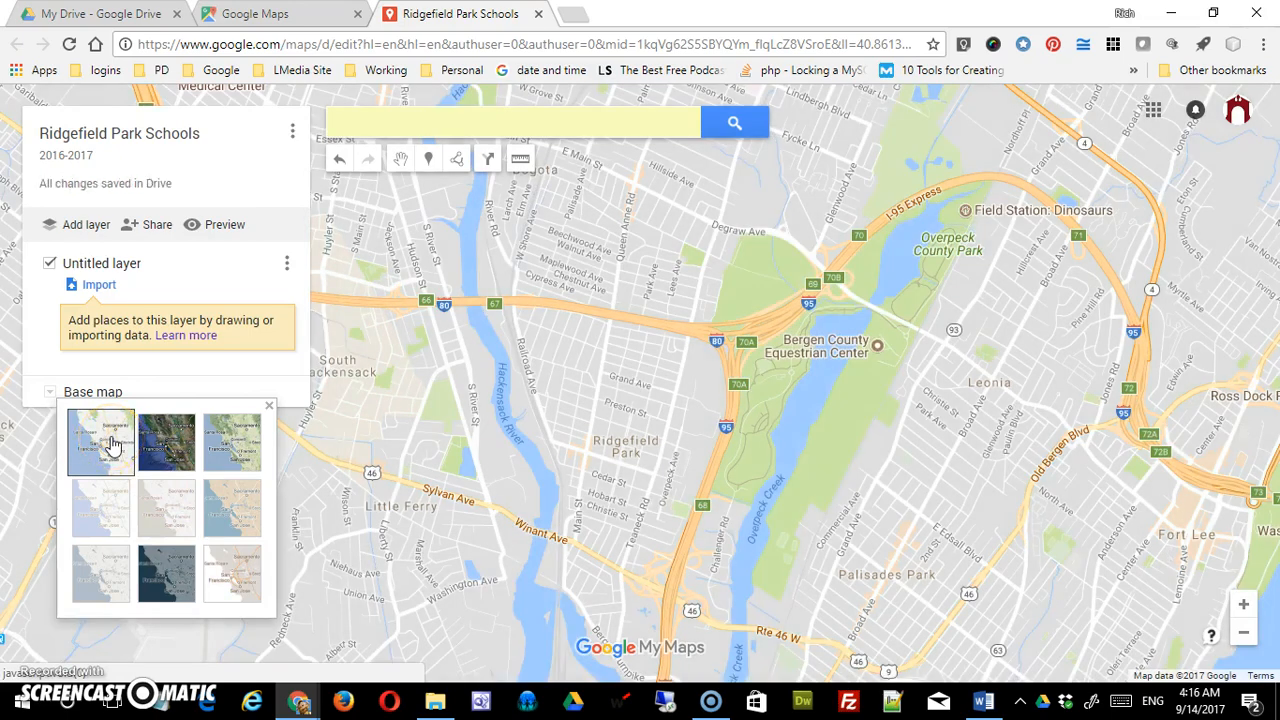
click(120, 363)
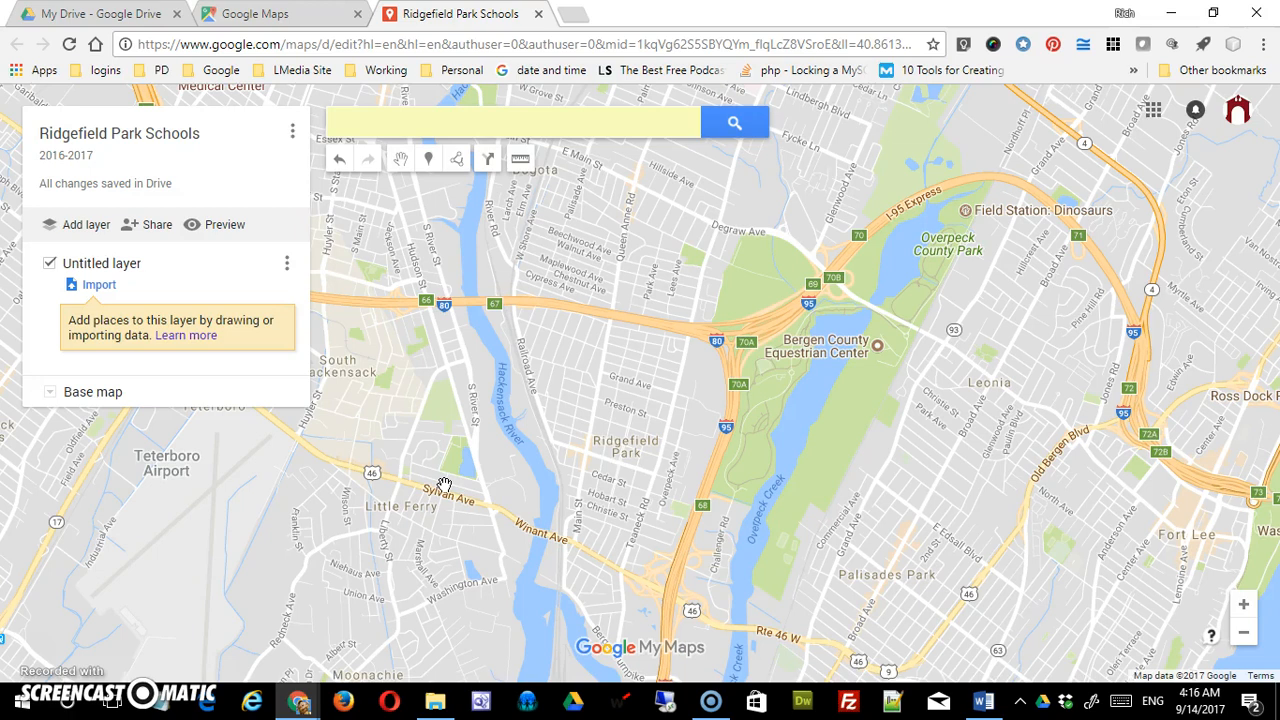
- Rename 'Untitled layer' to 'School Locations' and confirm the new name
click(118, 268)
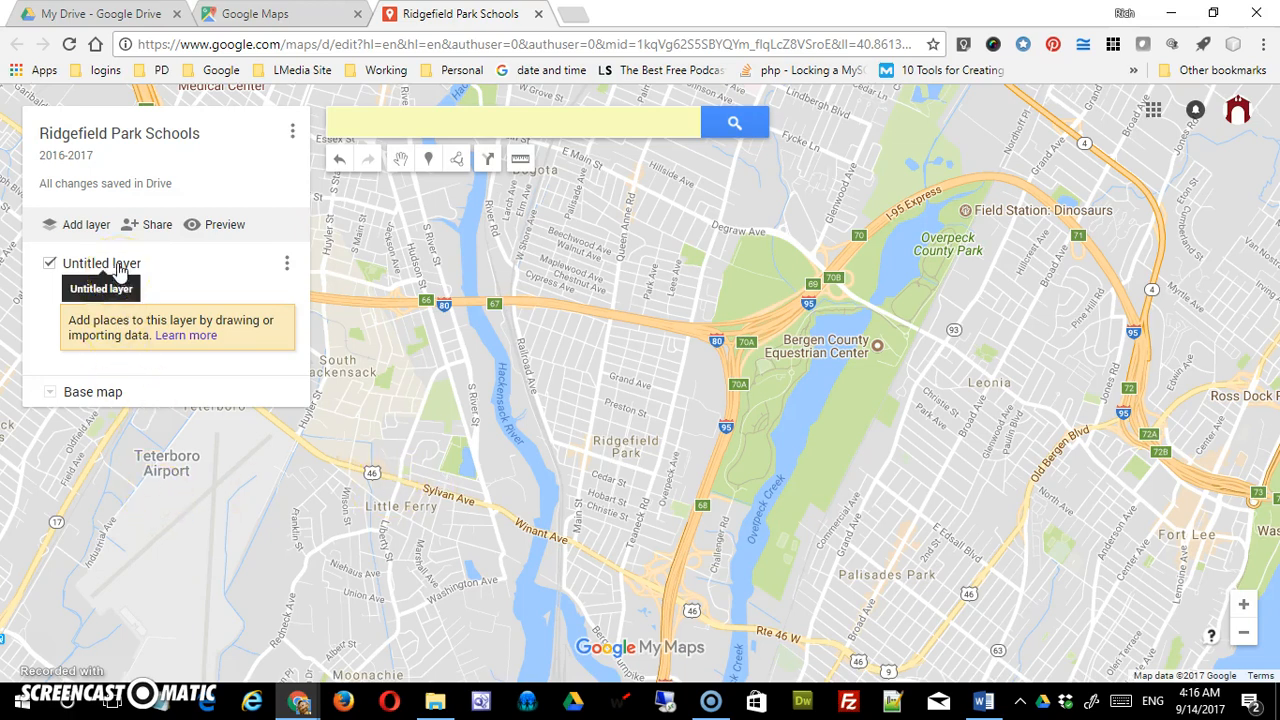
click(118, 266)
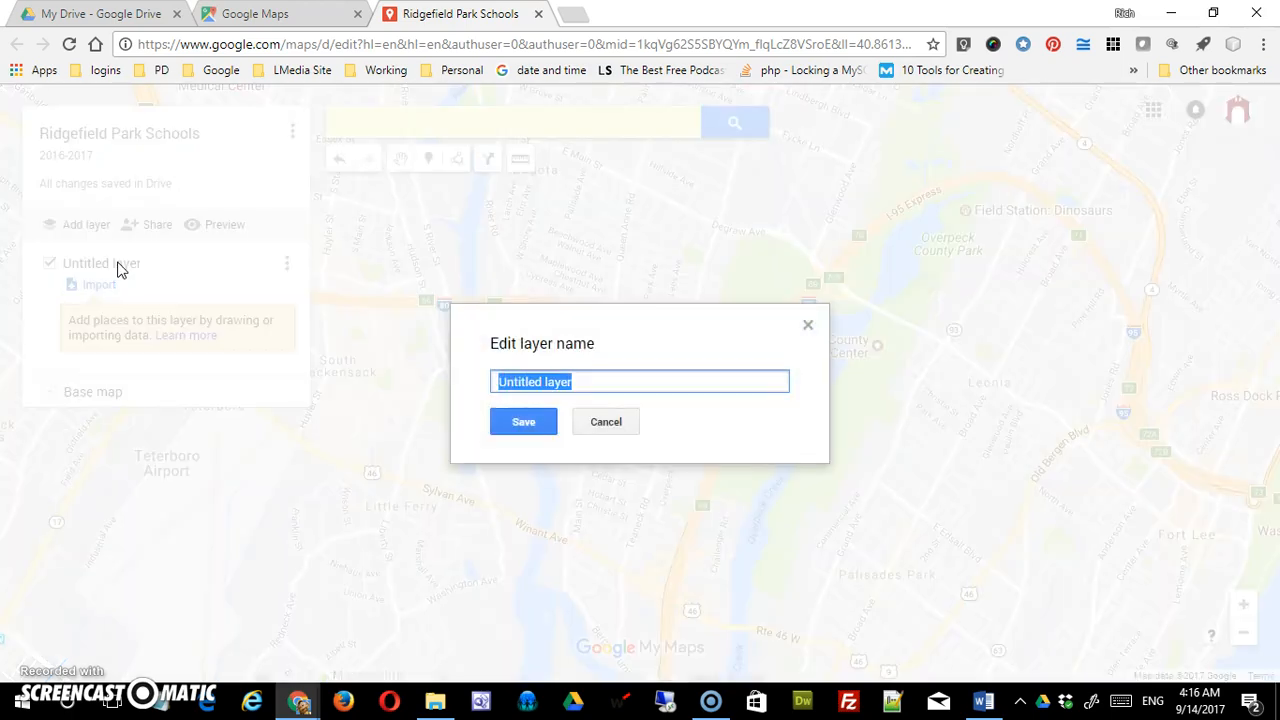
text(School Locations)
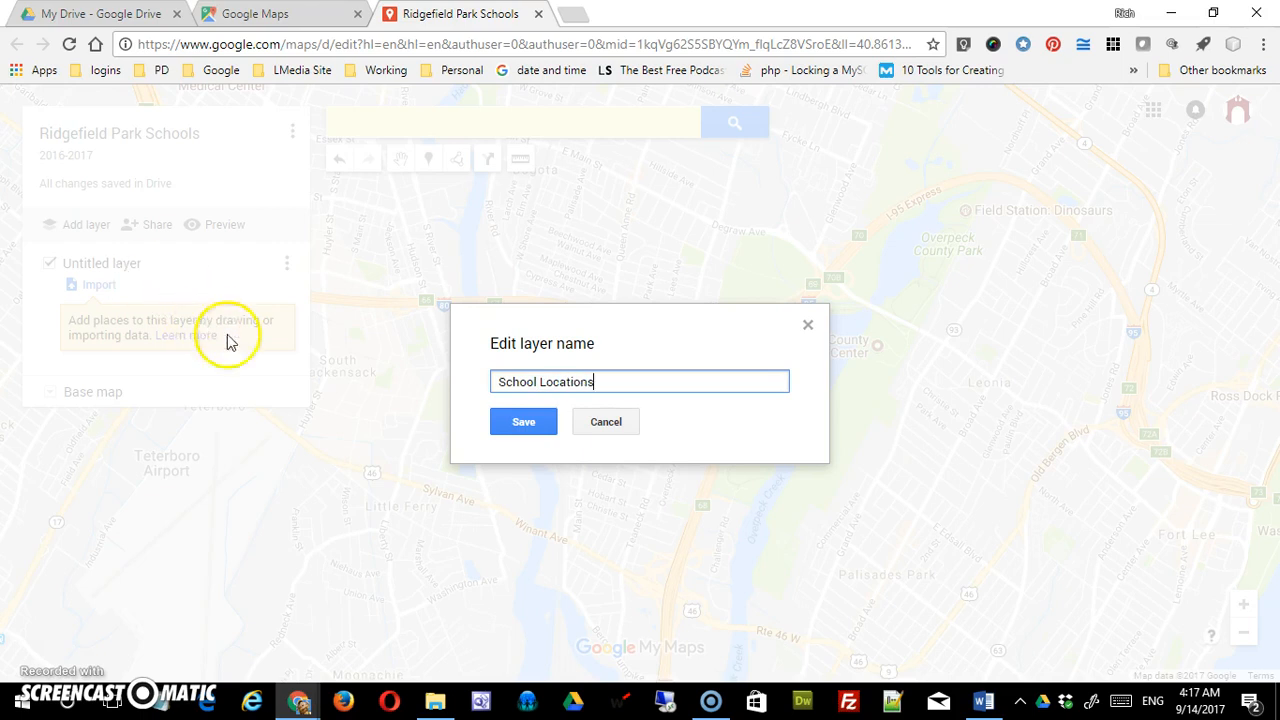
click(526, 422)
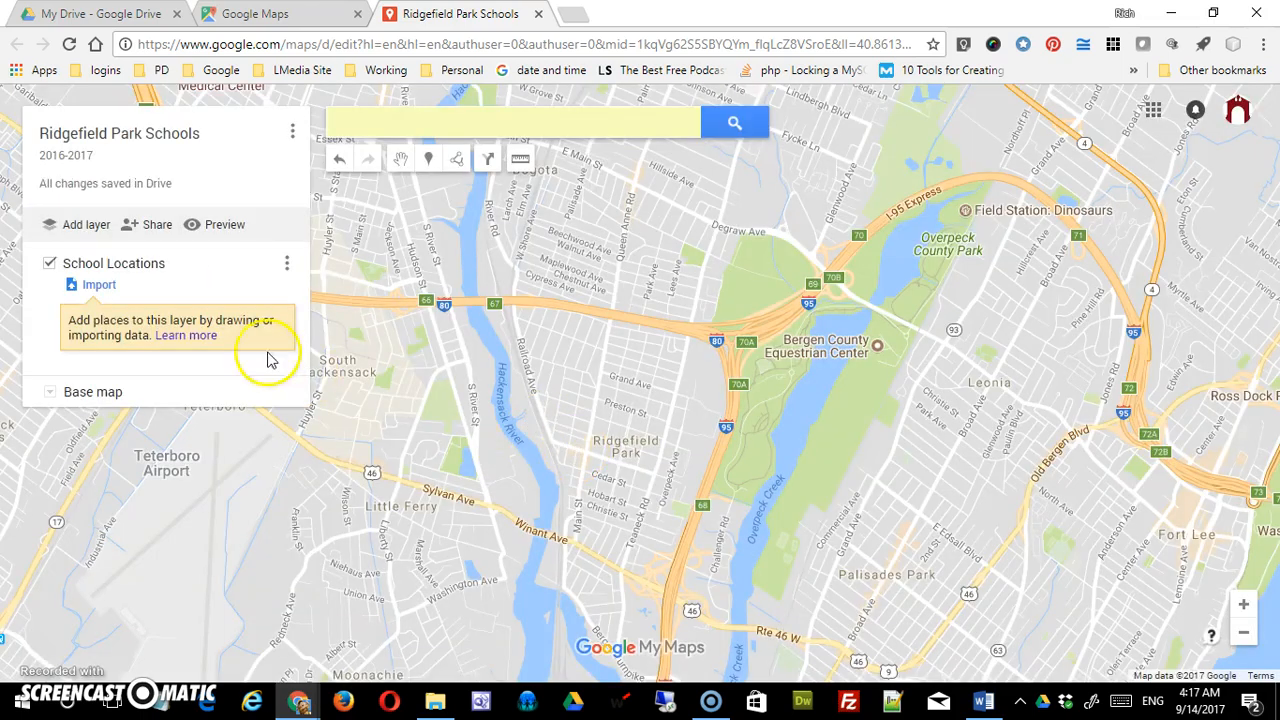
click(127, 272)
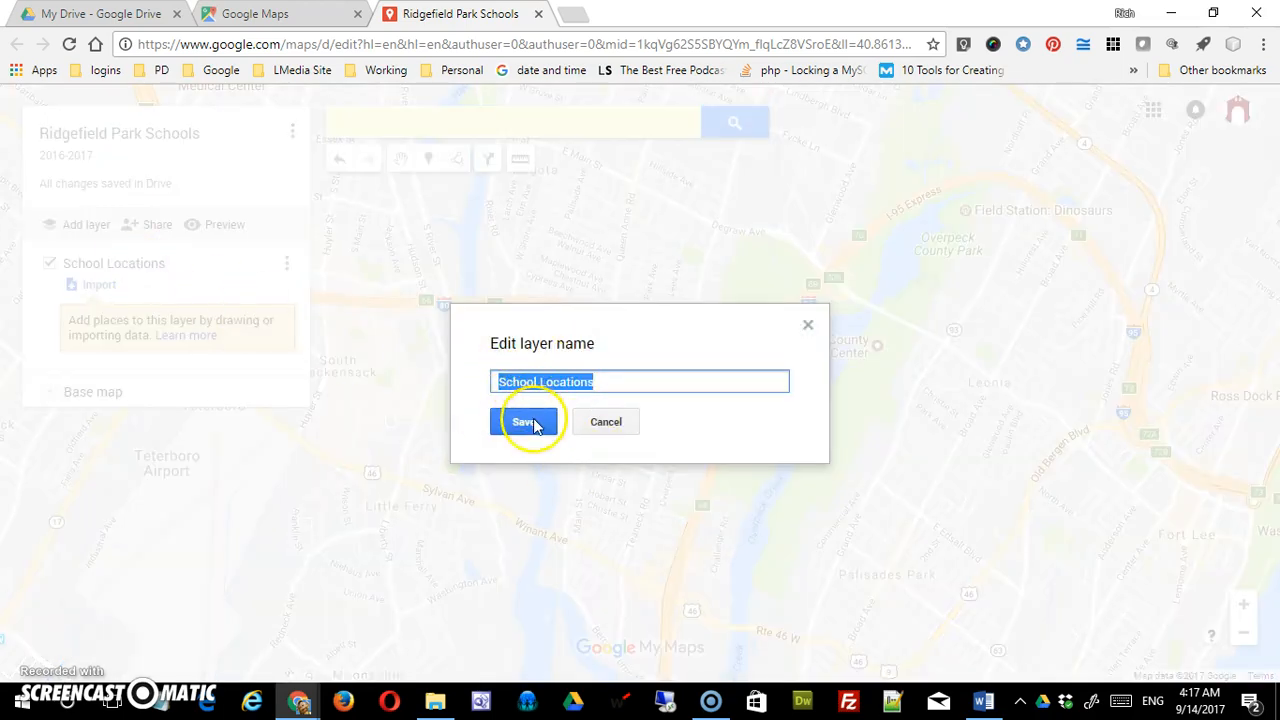
click(604, 423)
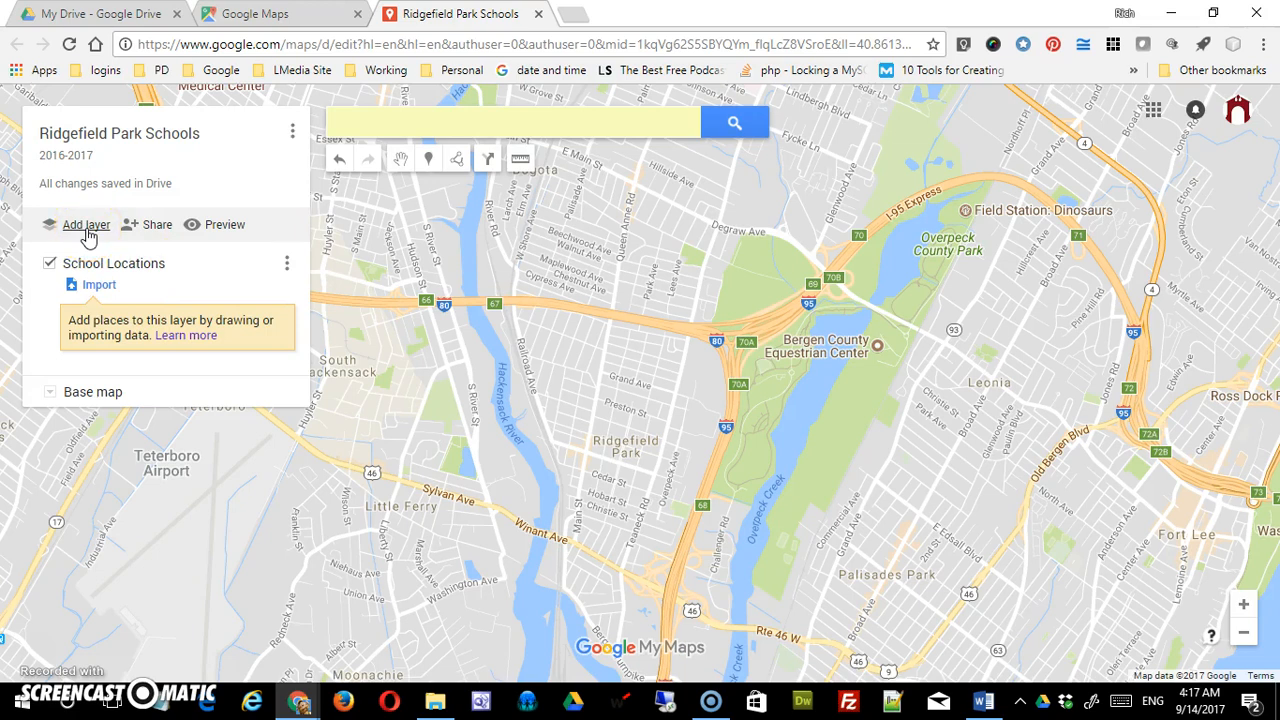
- Try link sharing 'On - Anyone with the link' with view-only access, then cancel the changes
click(154, 232)
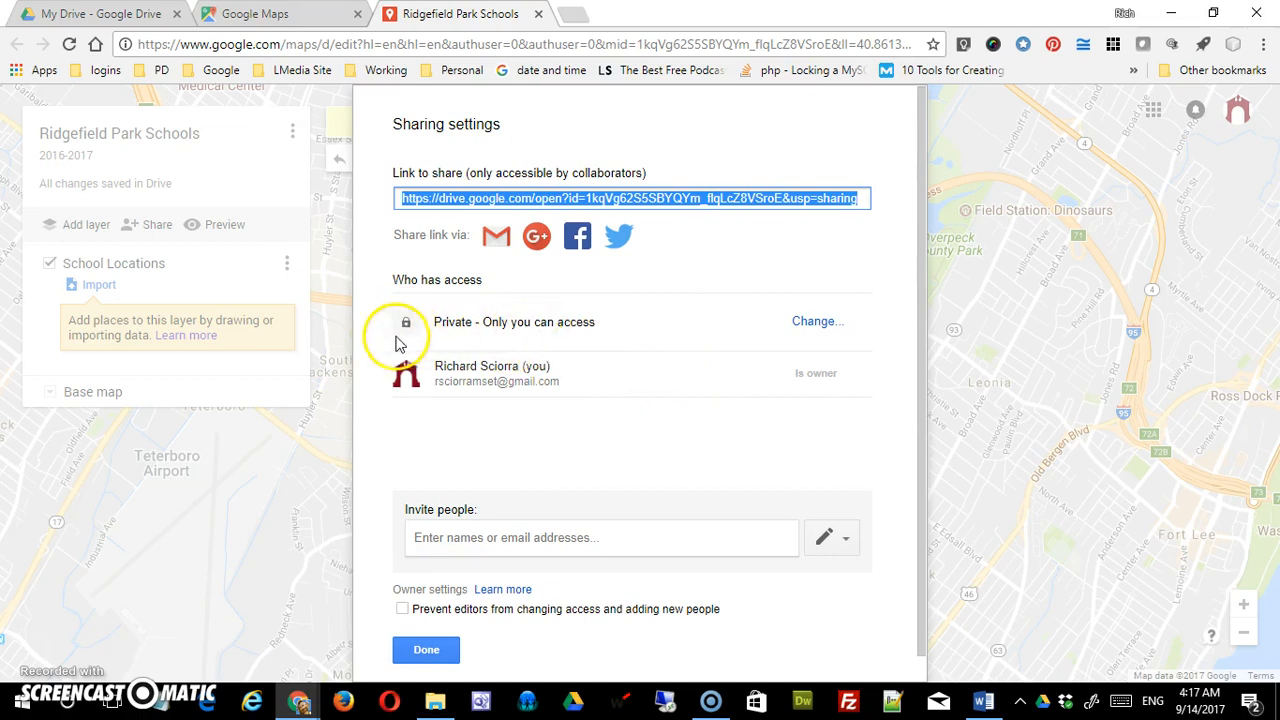
click(821, 324)
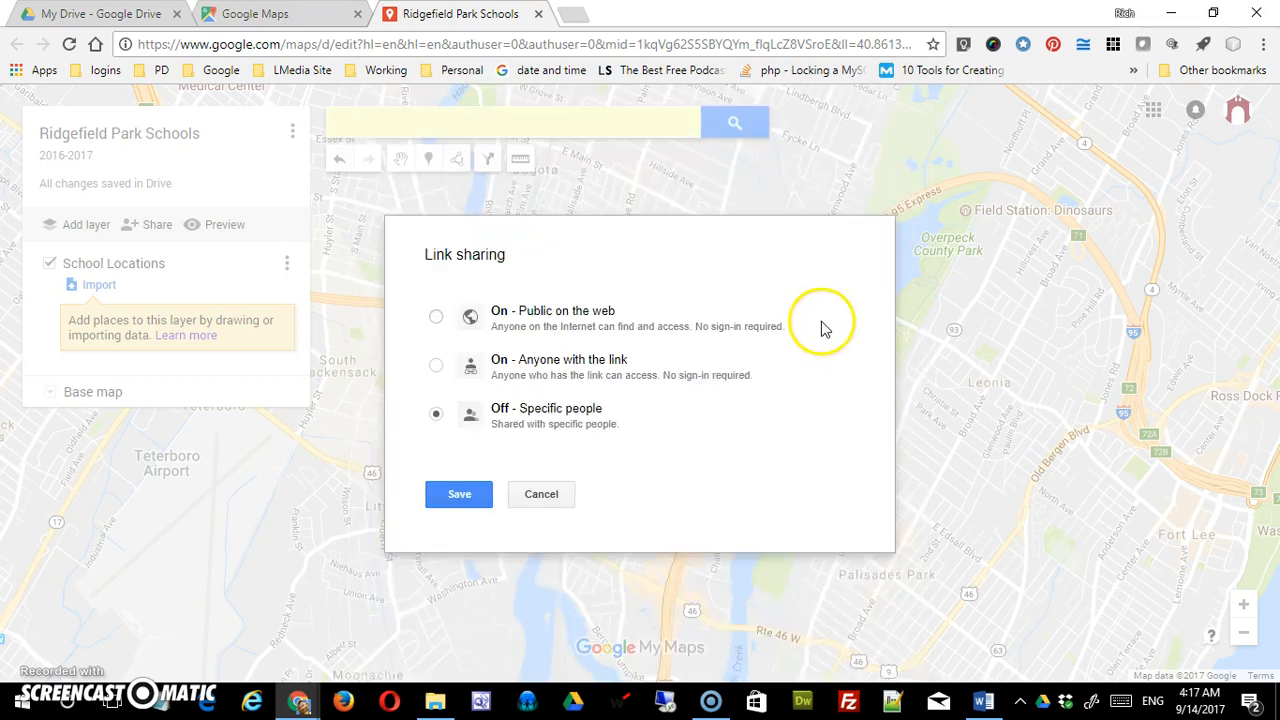
click(436, 317)
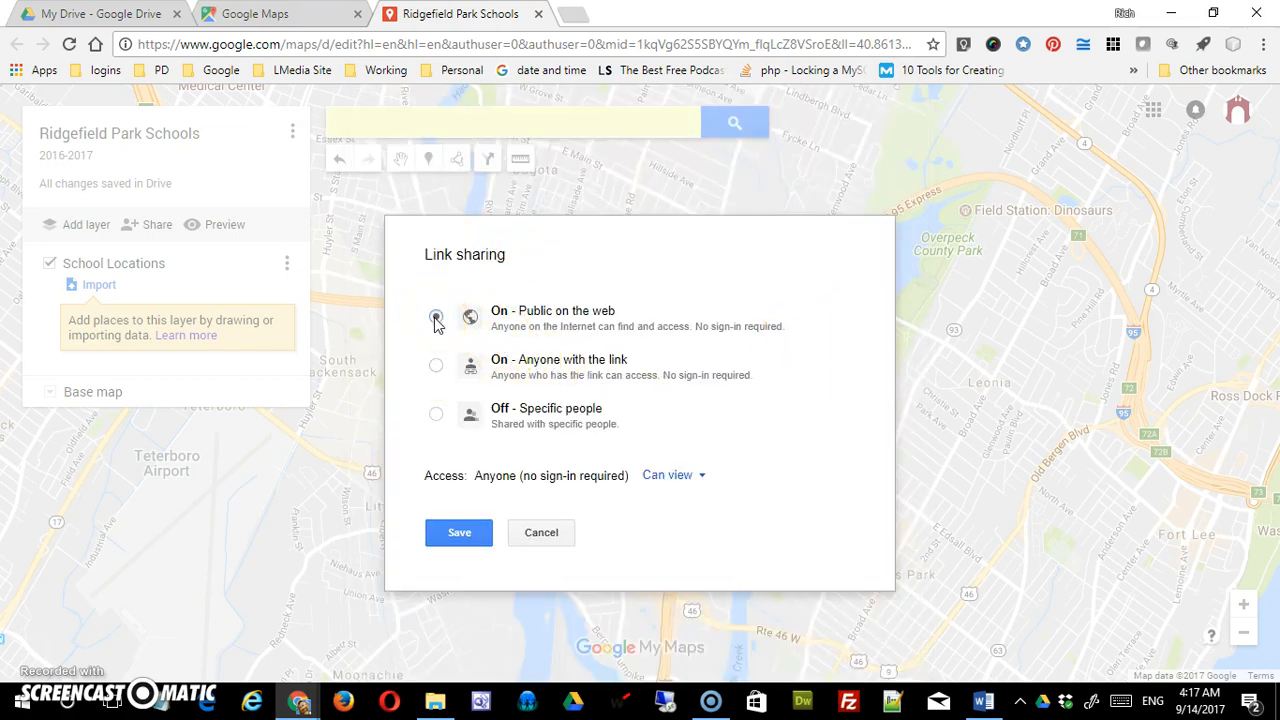
click(436, 367)
click(541, 538)
click(693, 488)
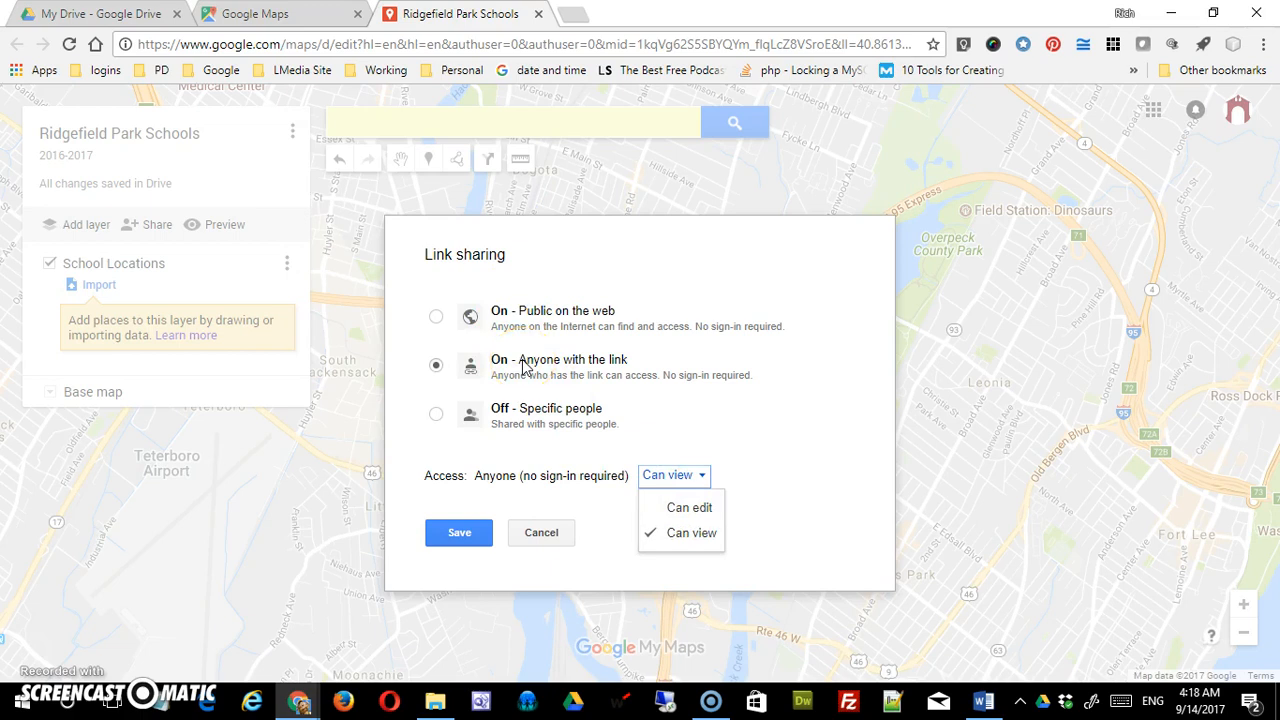
click(663, 452)
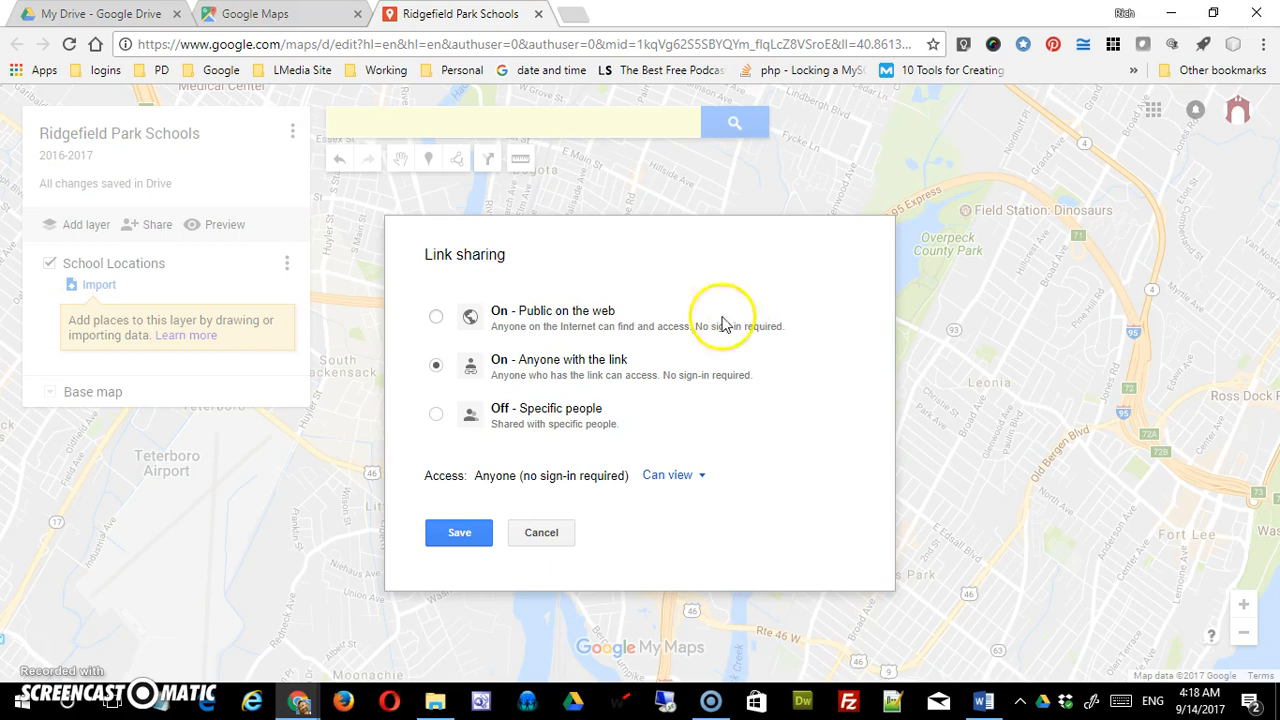
click(536, 533)
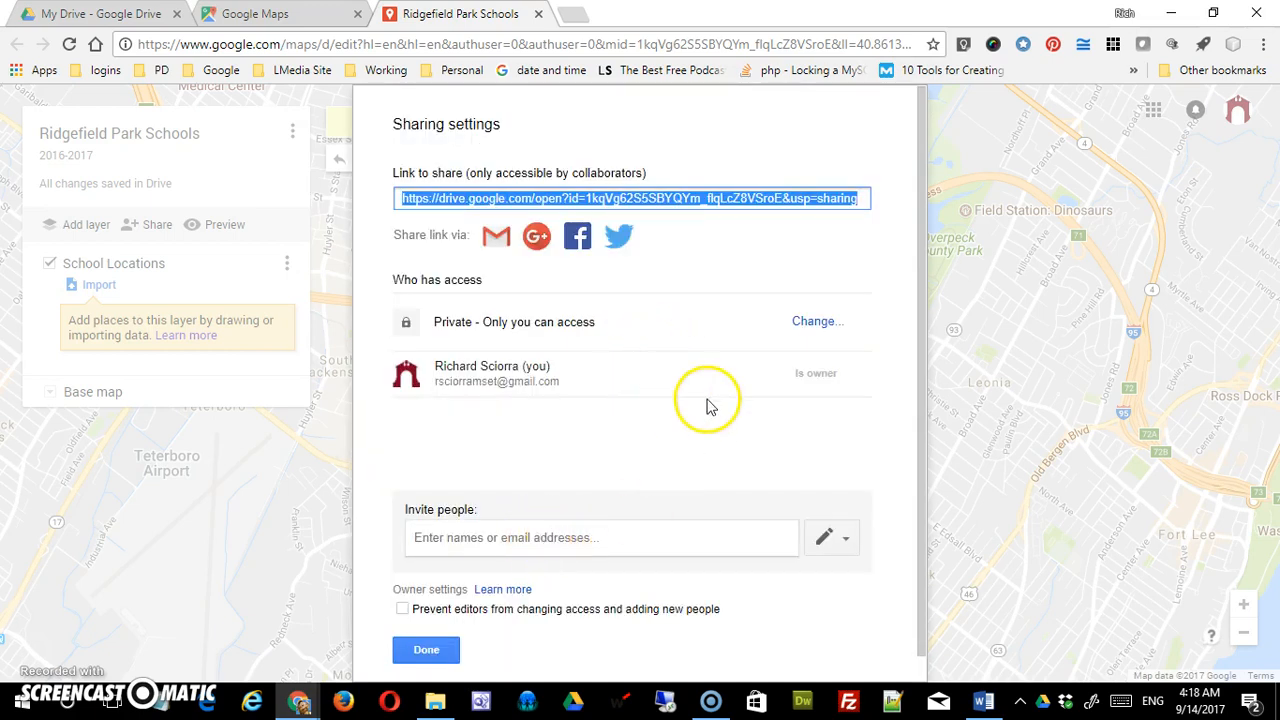
- Invite the collaborator by their e-mail address with Can edit permission
scroll(708, 405, down, 1)
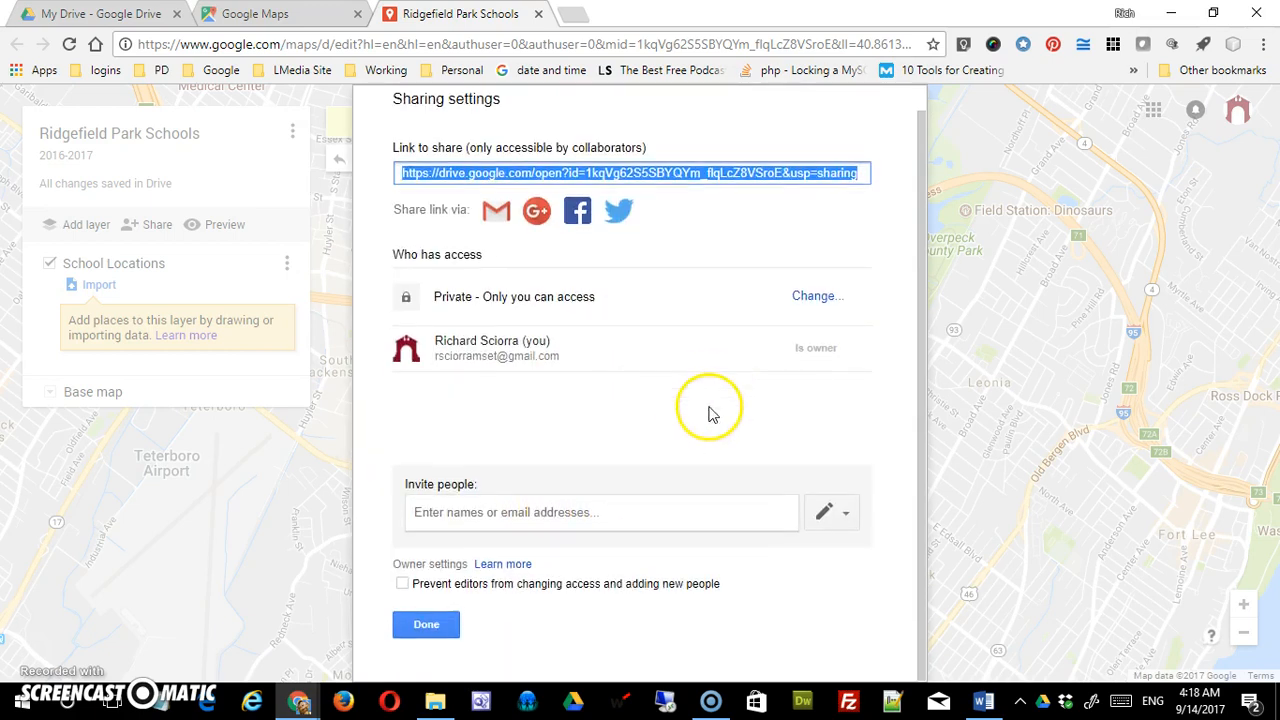
click(488, 510)
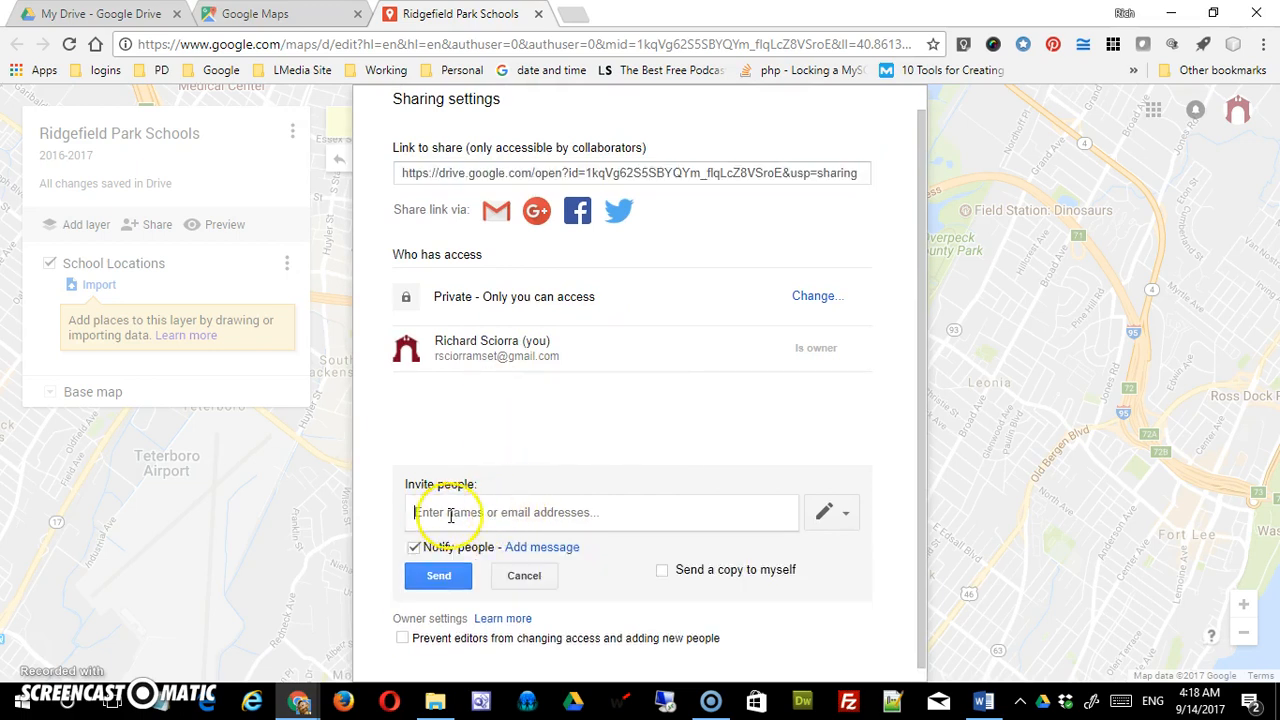
click(830, 513)
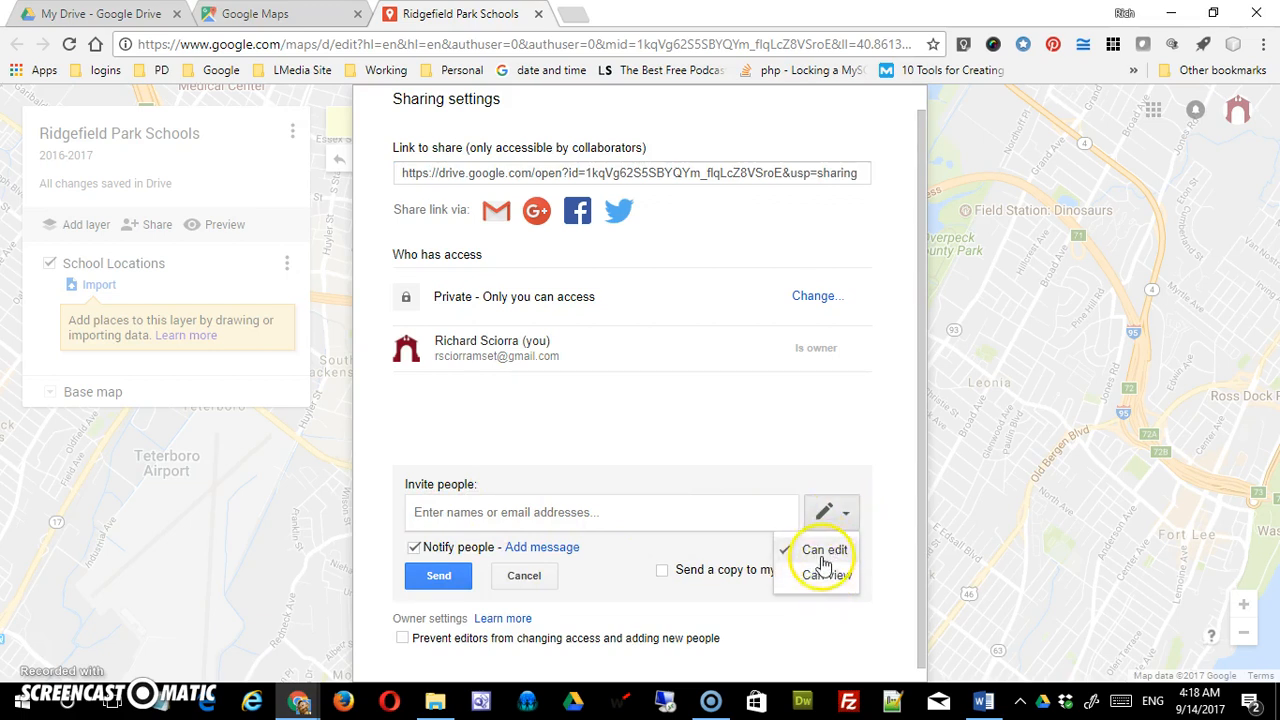
click(822, 552)
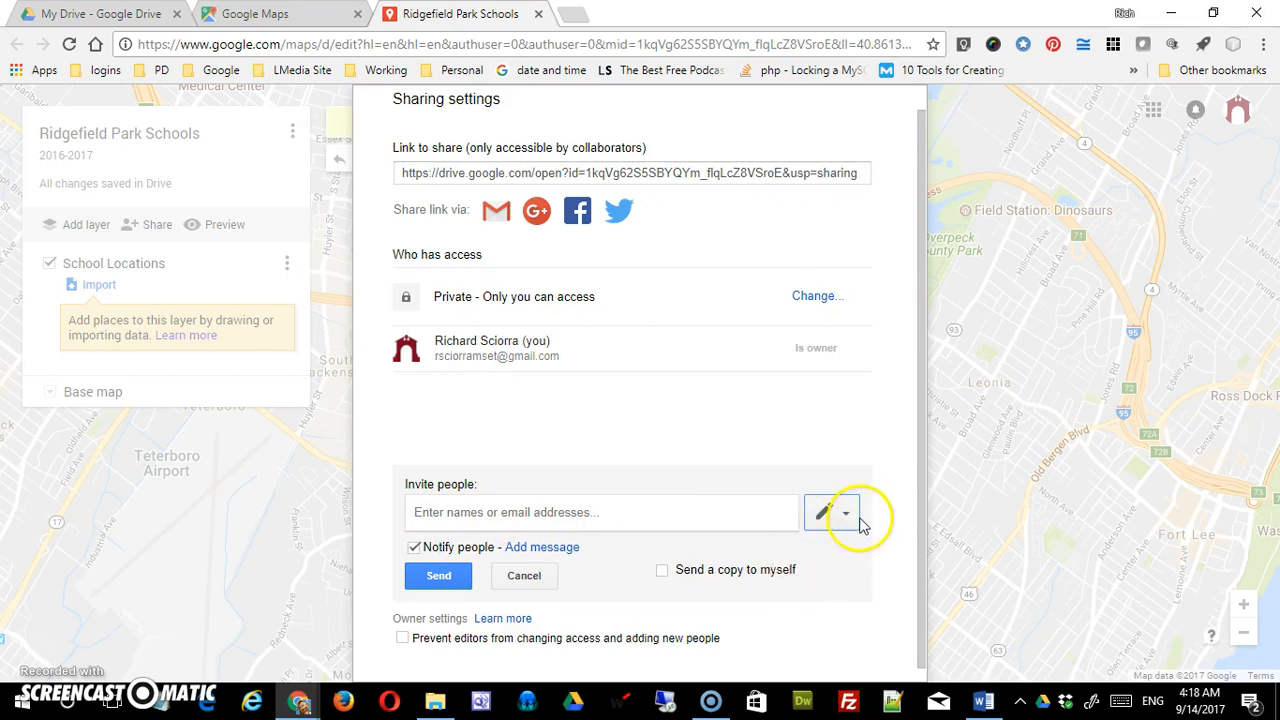
click(693, 512)
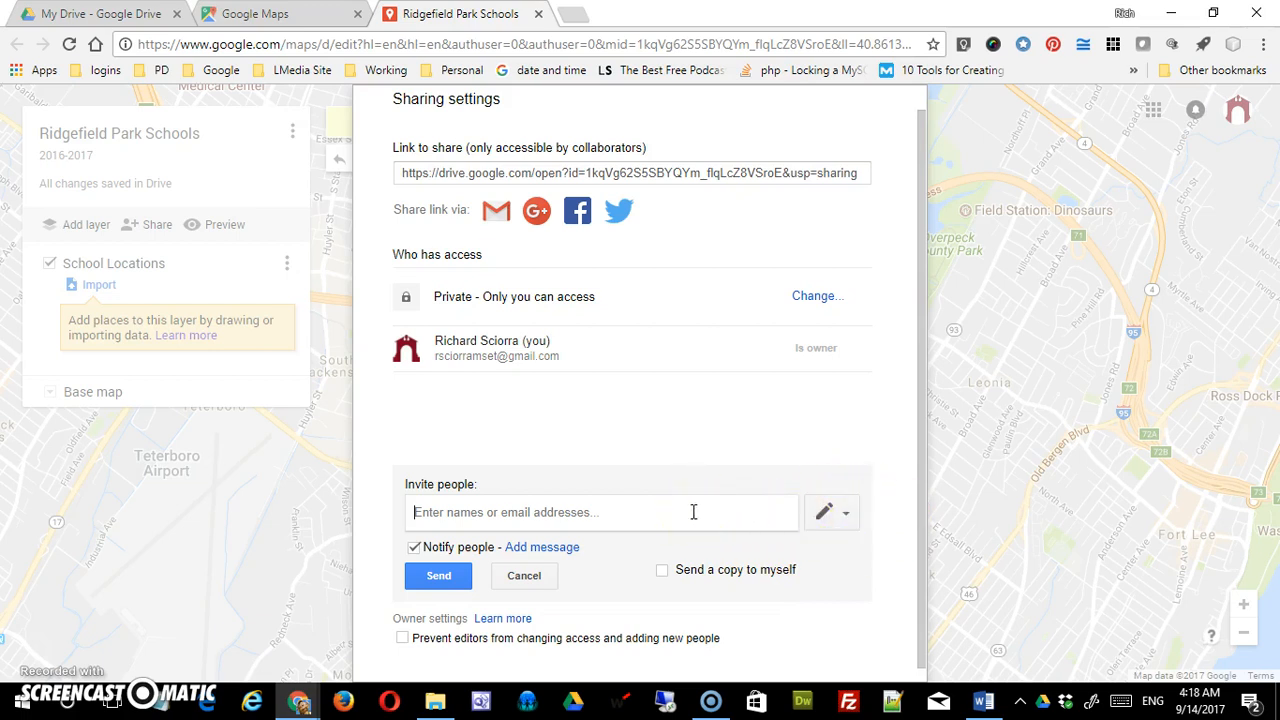
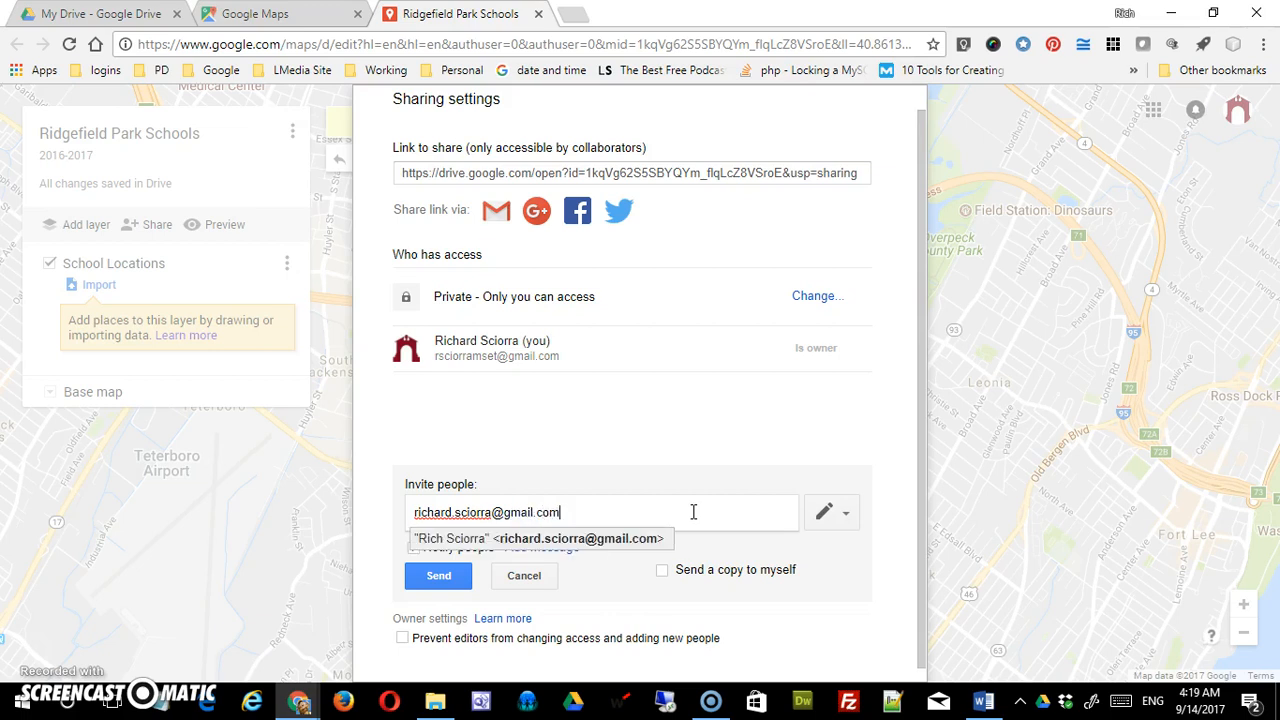
click(846, 515)
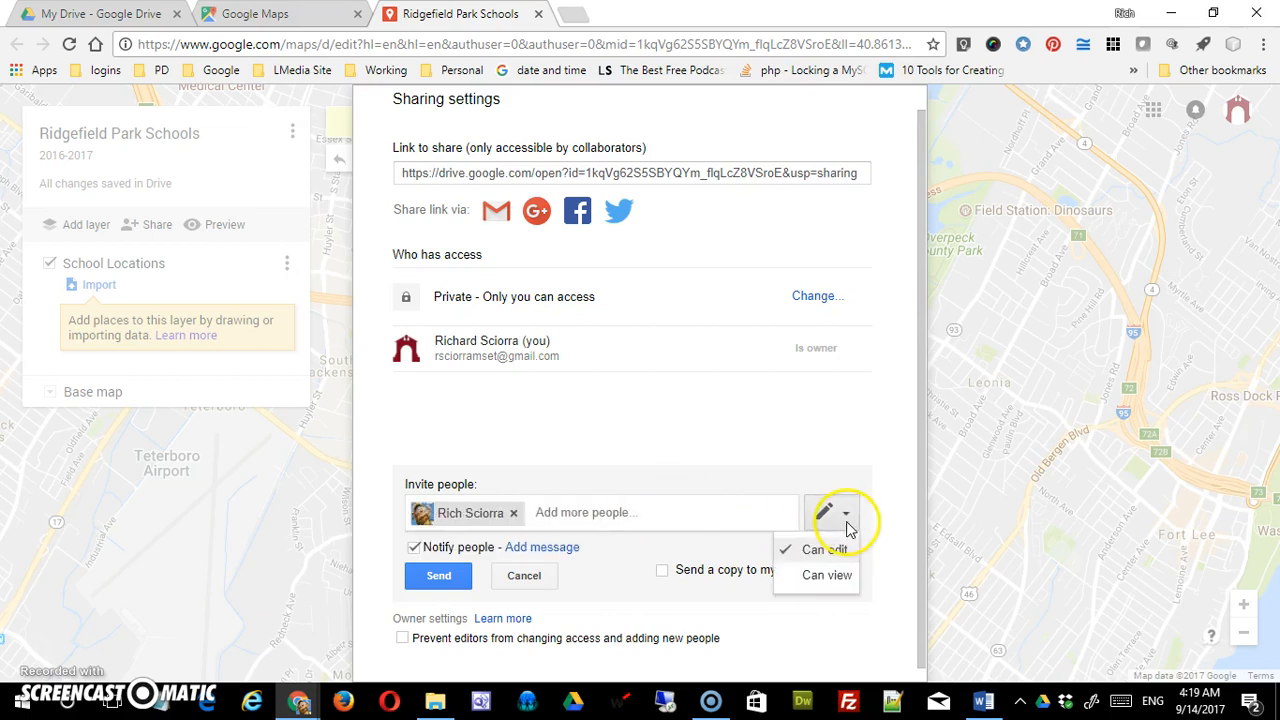
click(837, 549)
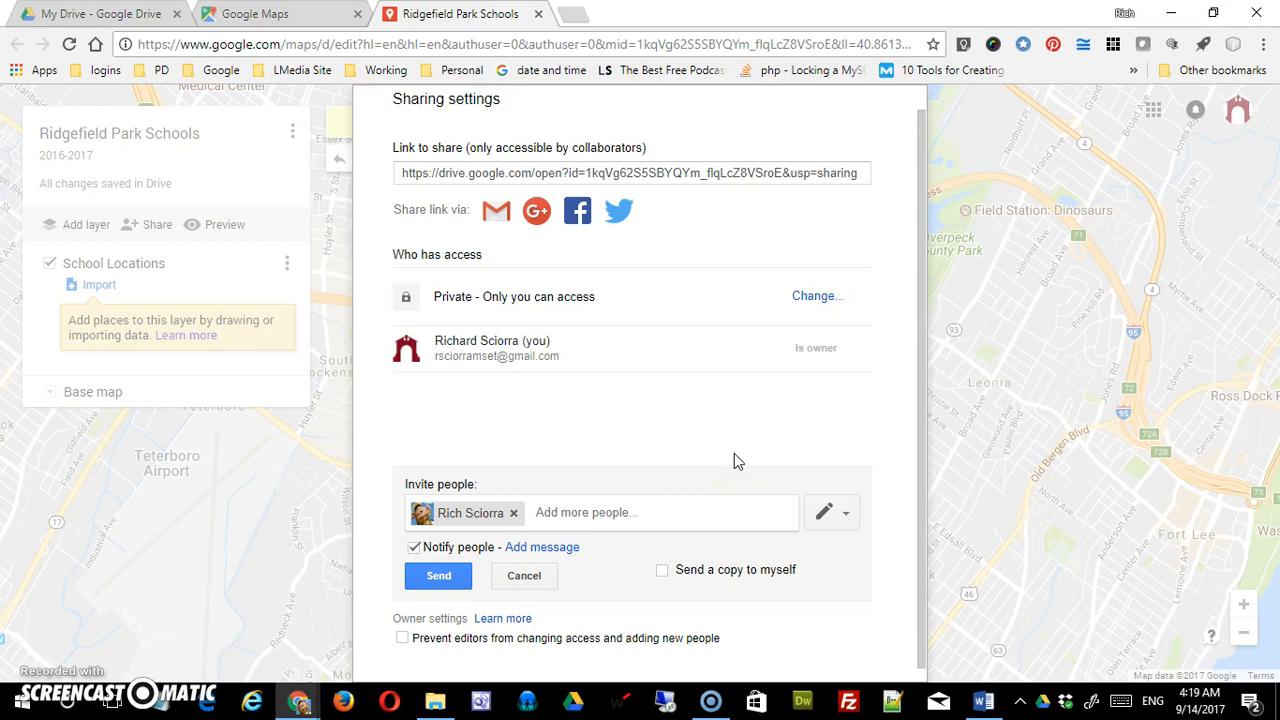
- Turn off the e-mail notification, share without an invitation, and close the sharing settings
click(559, 548)
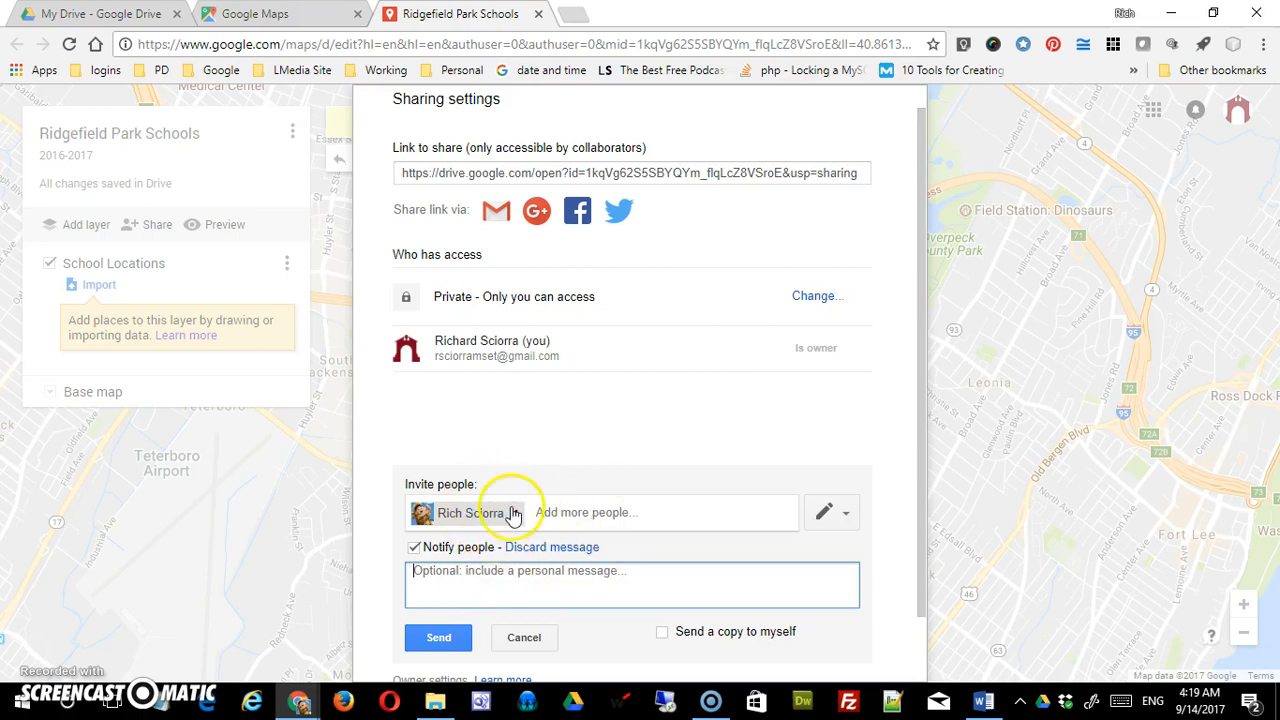
click(415, 549)
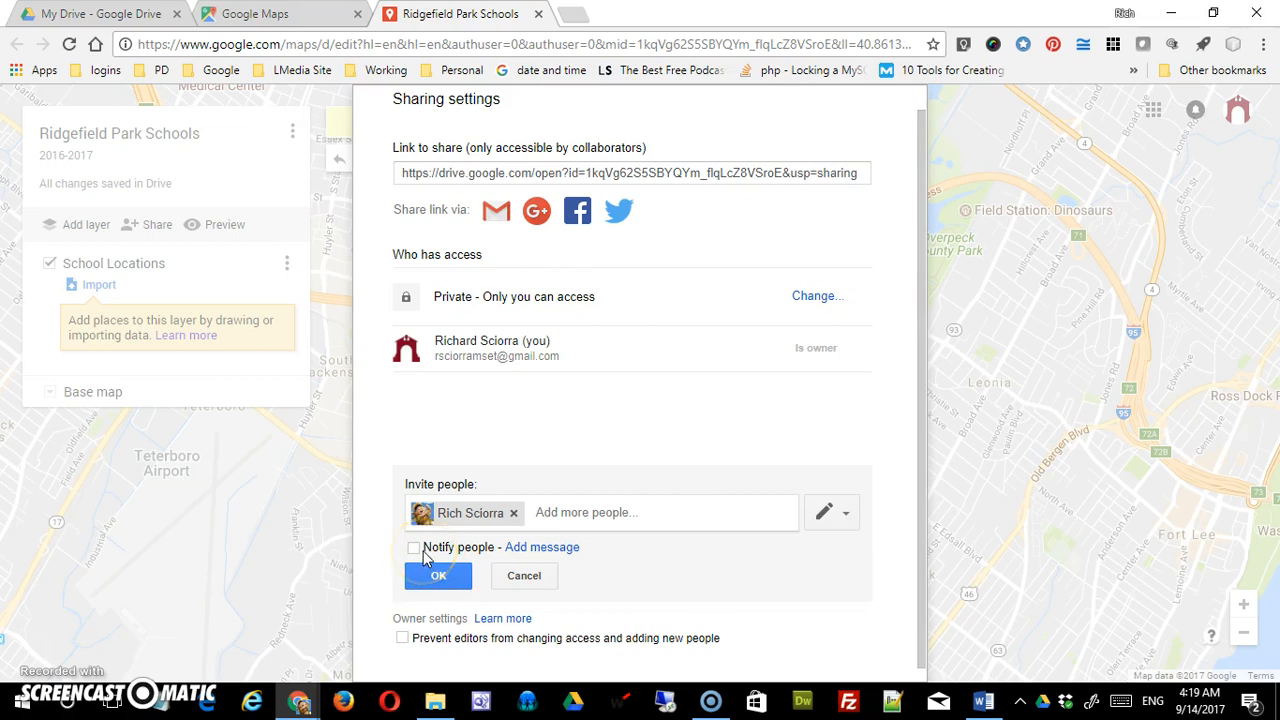
click(415, 549)
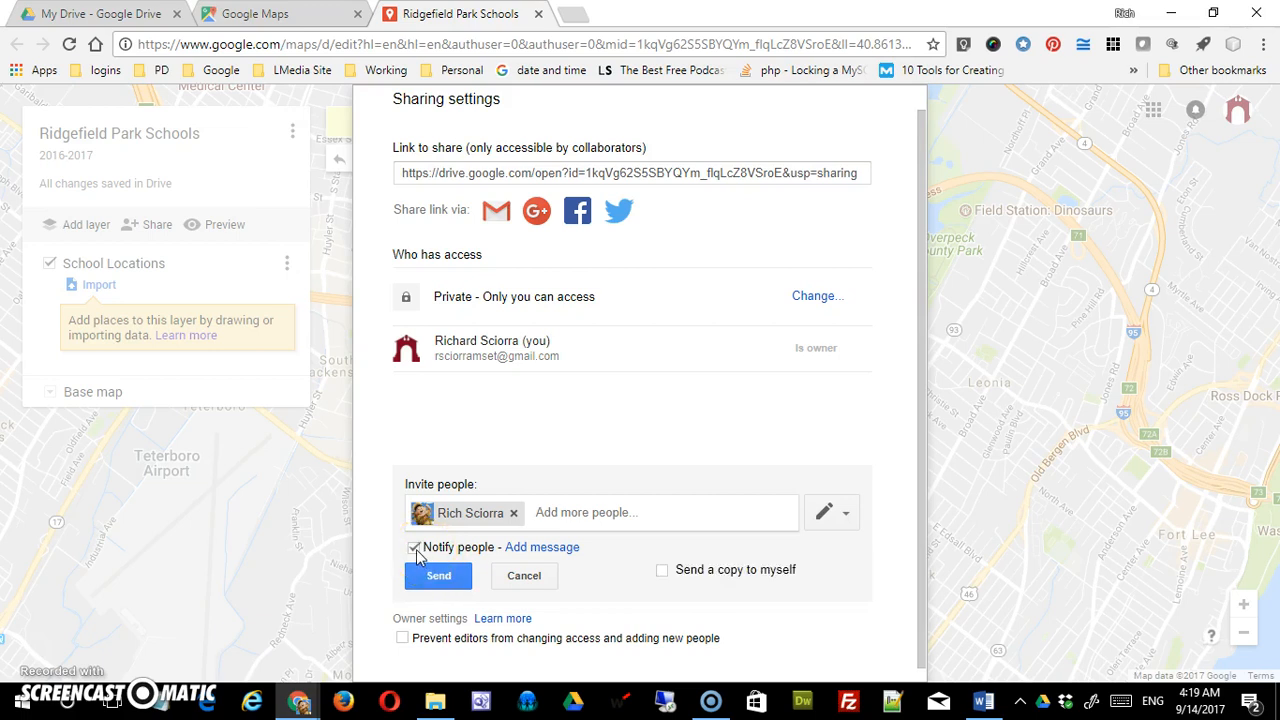
click(415, 549)
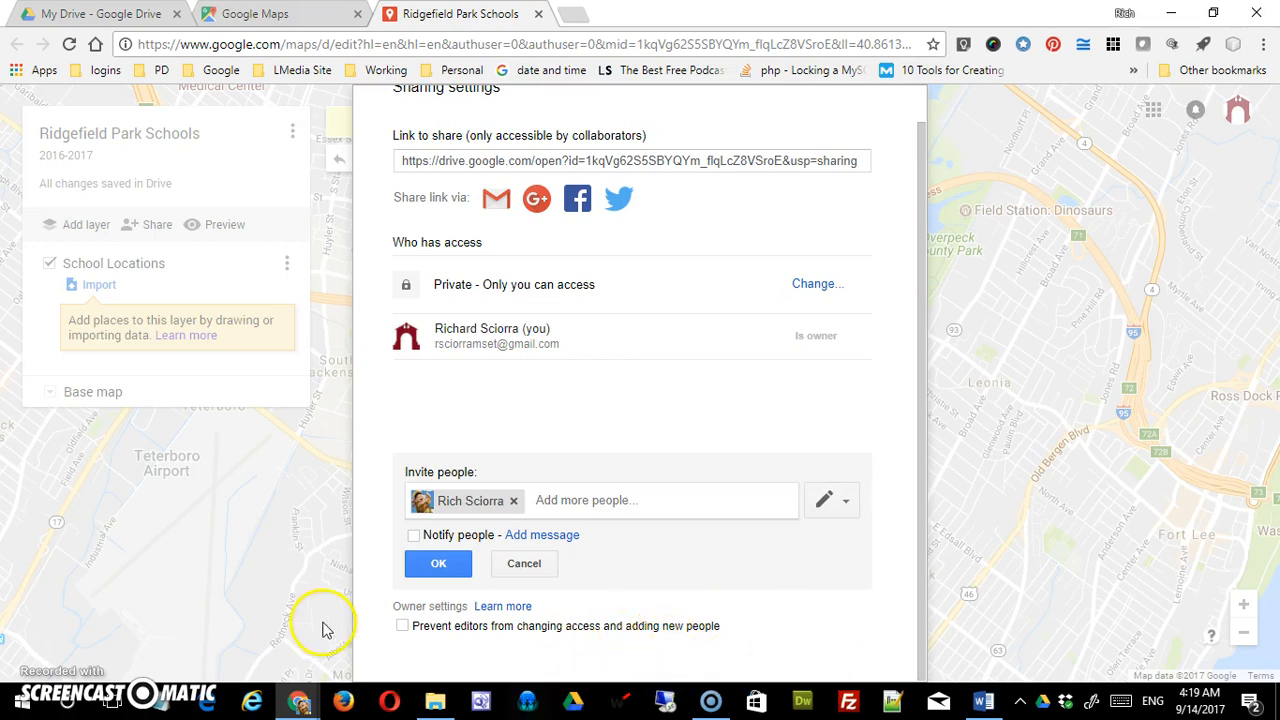
click(403, 627)
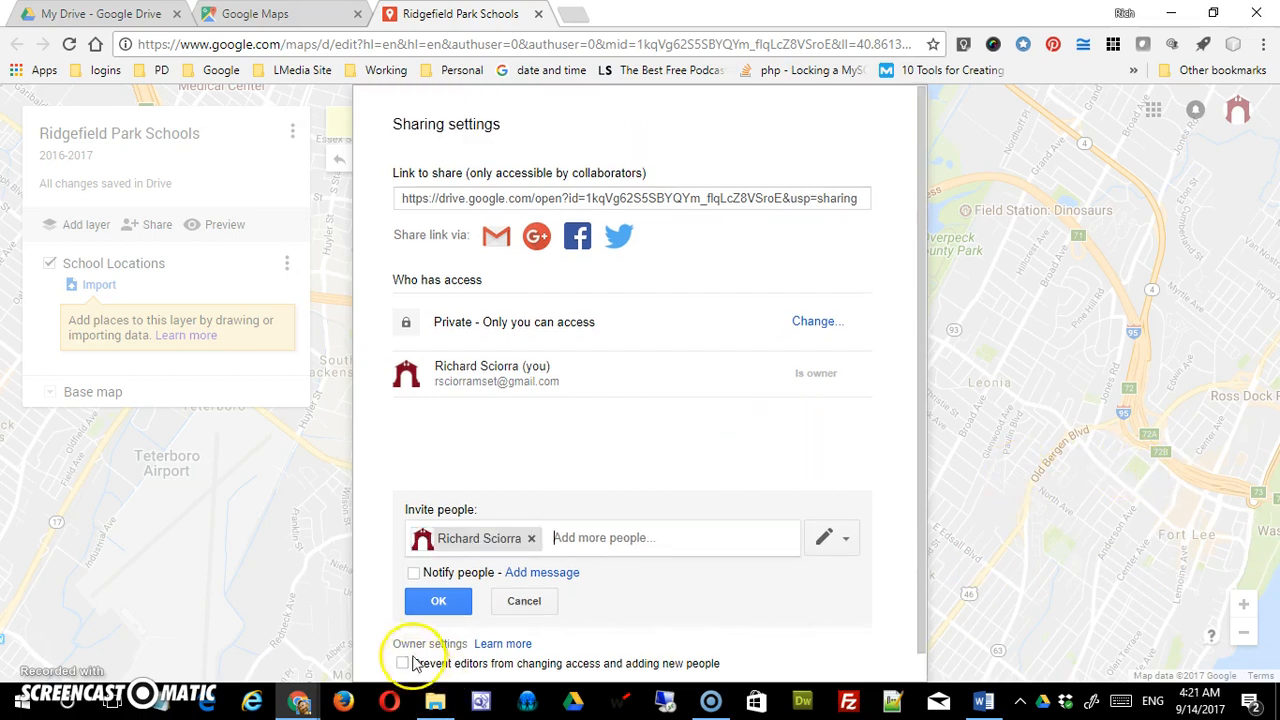
click(435, 600)
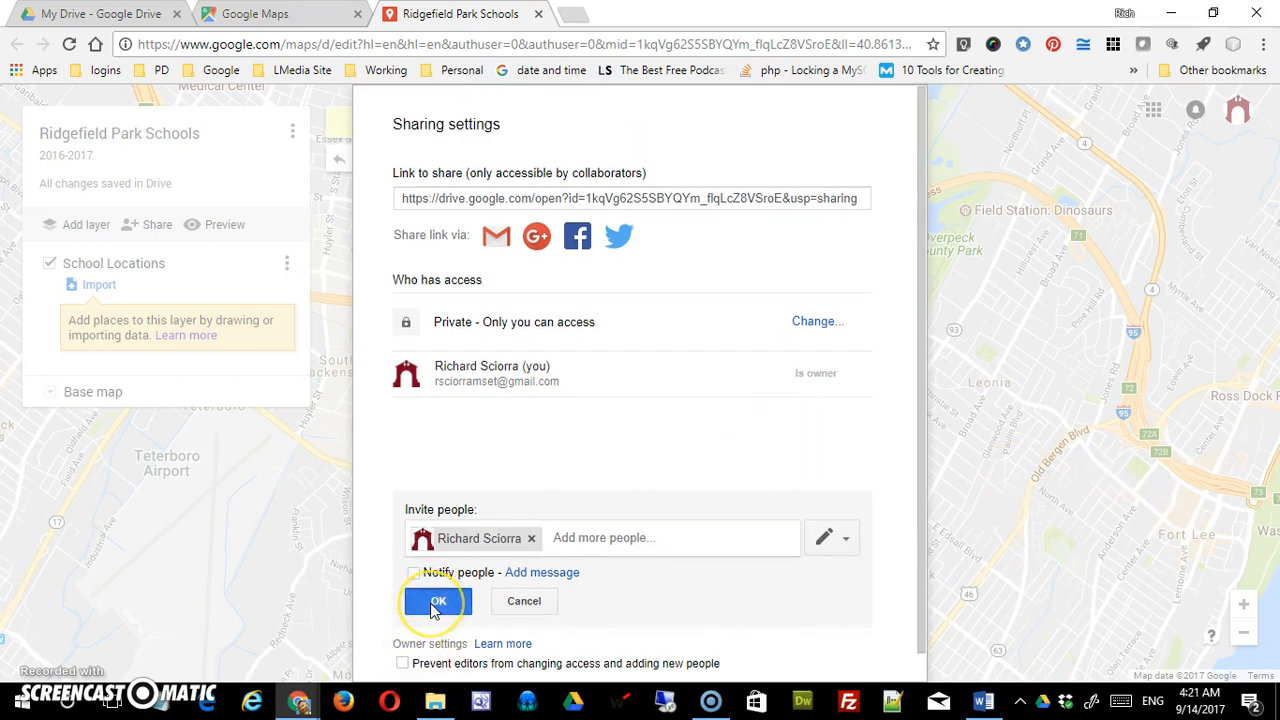
click(453, 427)
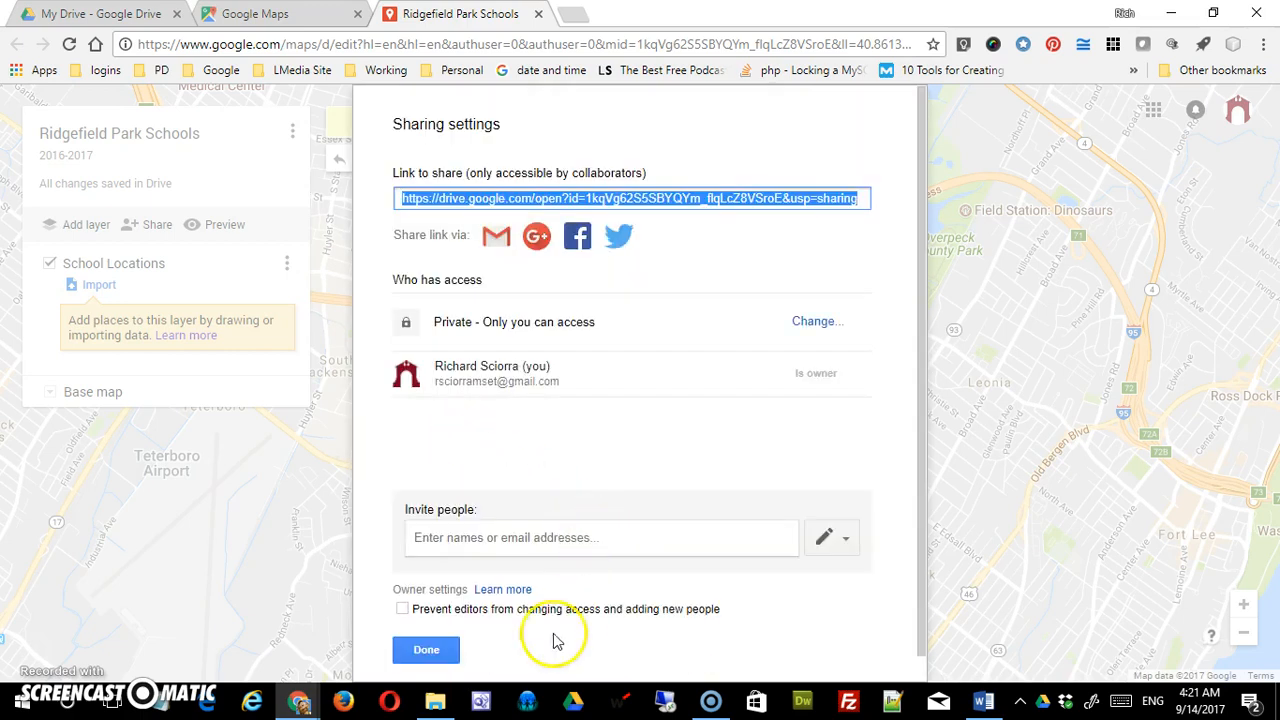
click(420, 651)
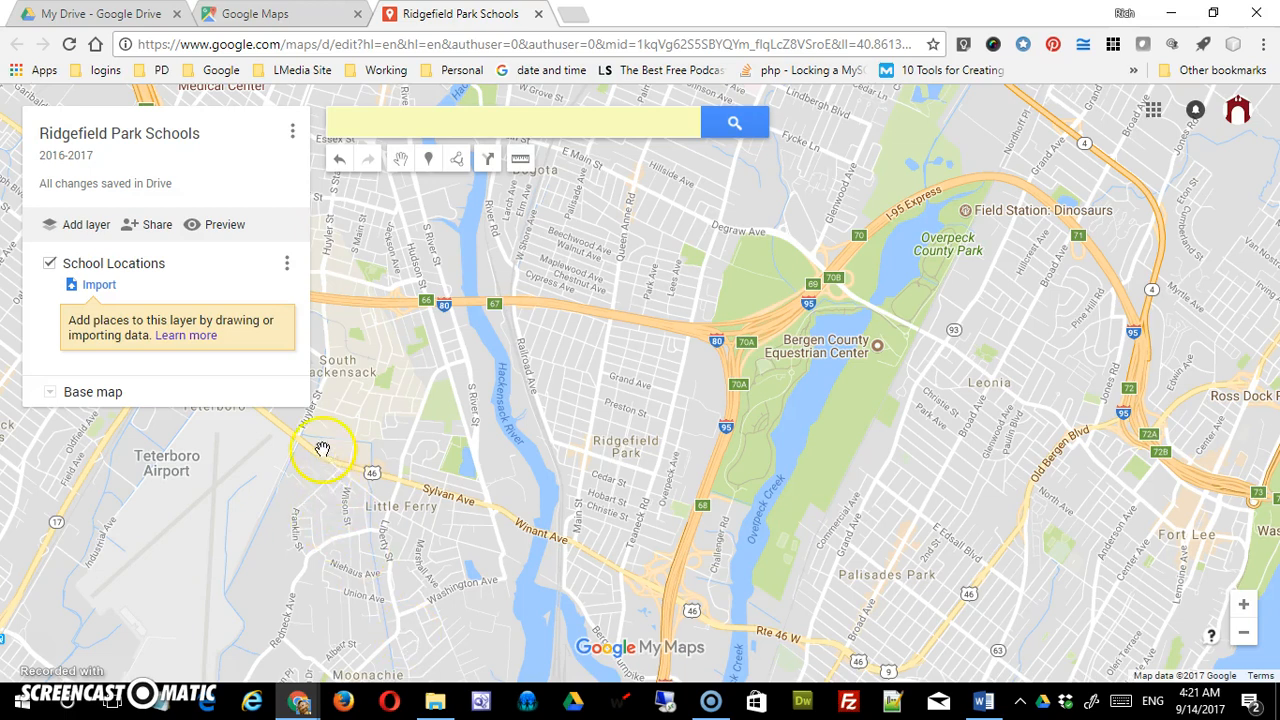
click(220, 226)
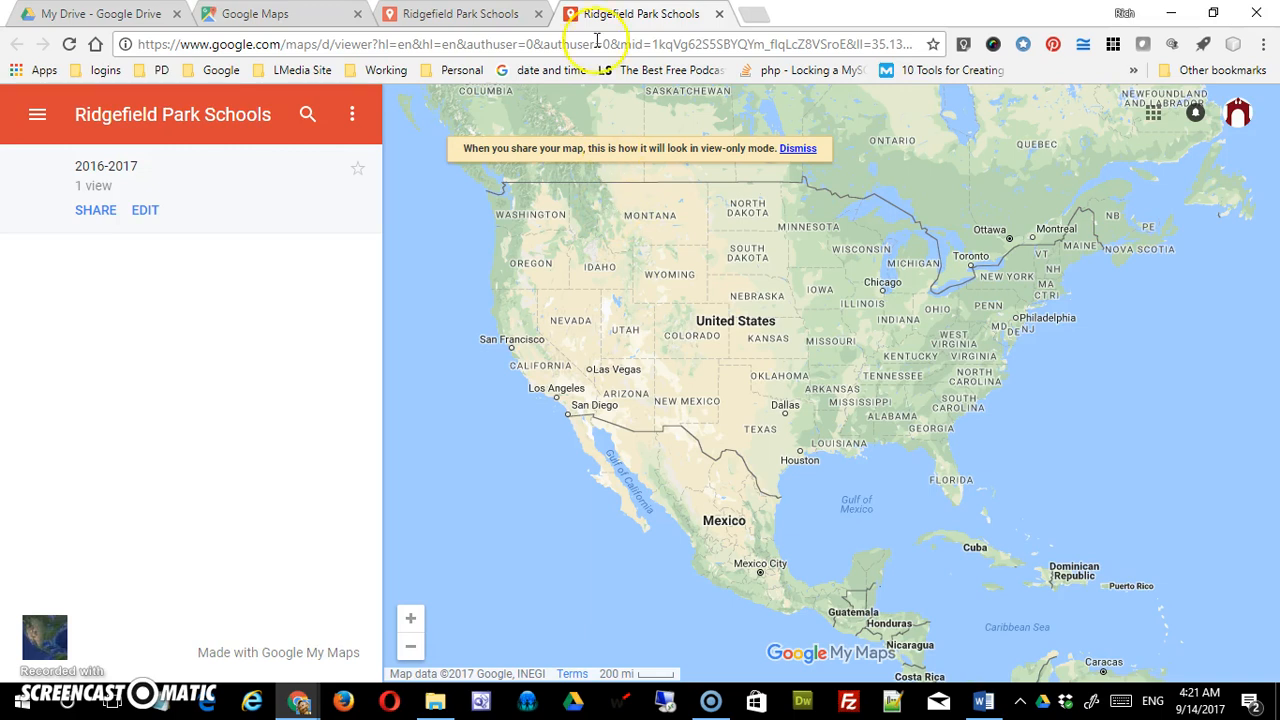
click(719, 14)
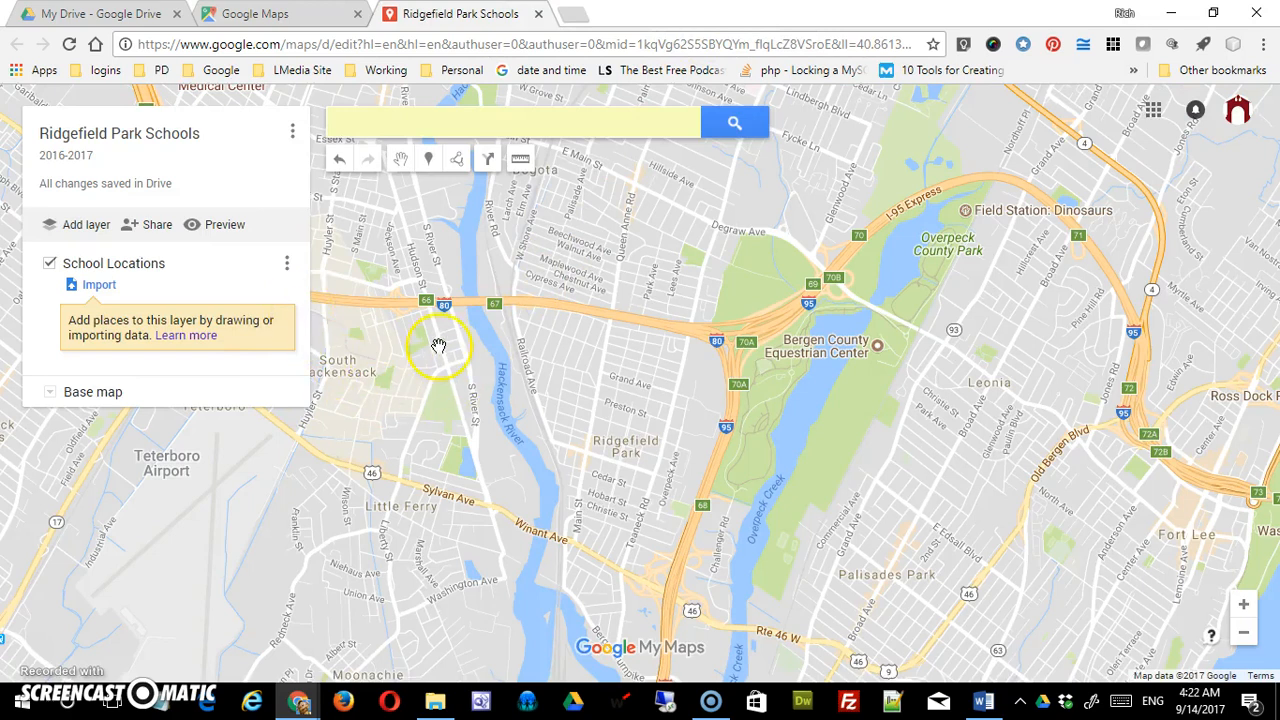
- Try 'Embed on my site', dismiss the map-not-public warning, and reopen the map's options menu
click(449, 208)
click(291, 137)
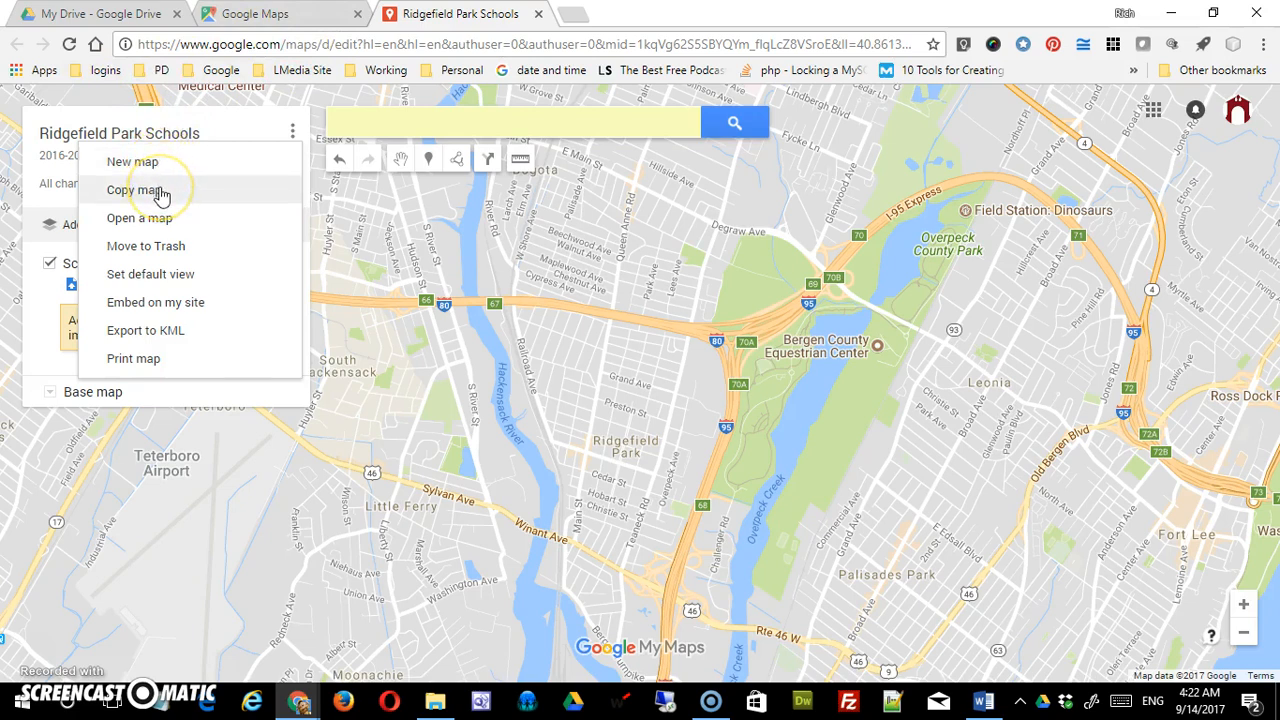
click(163, 220)
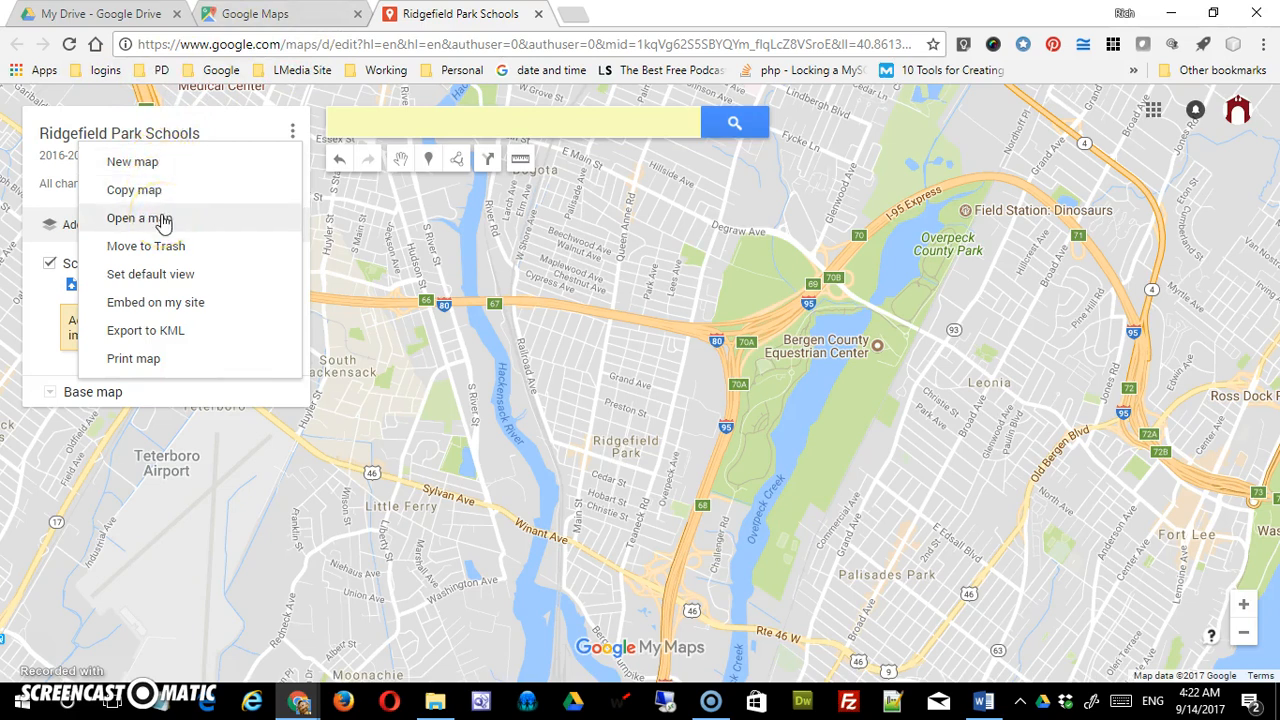
click(172, 249)
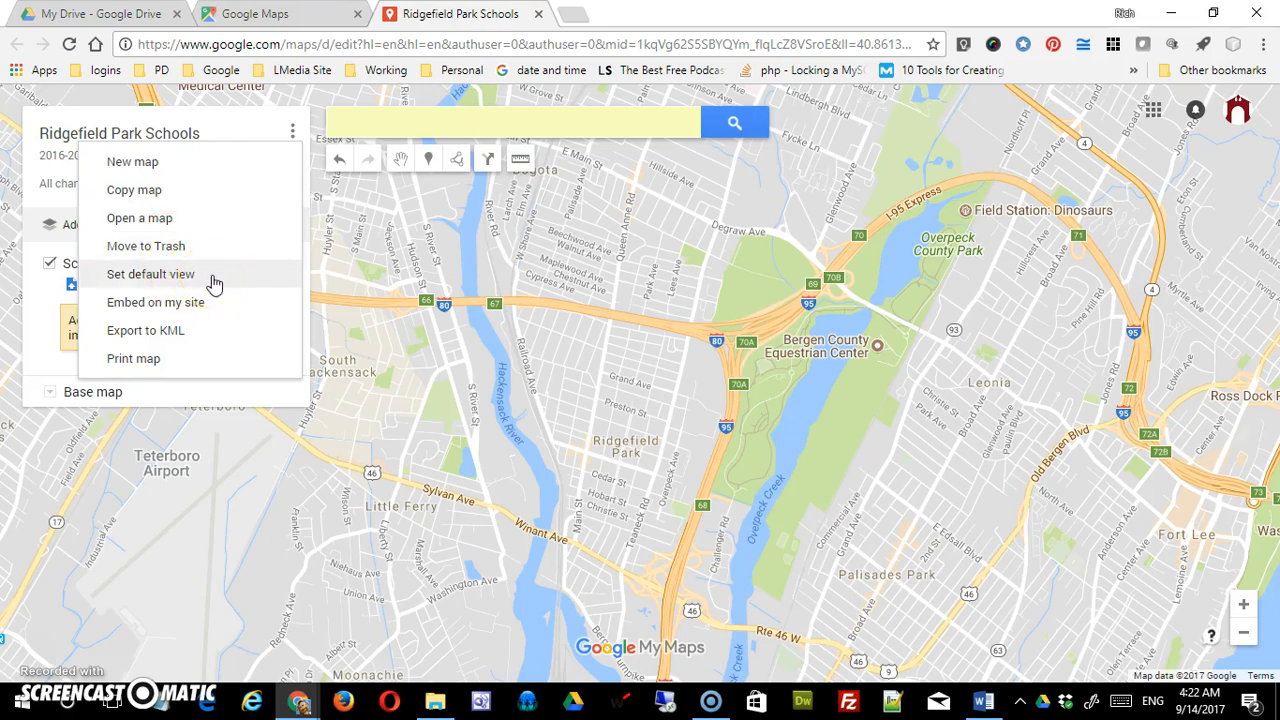
click(201, 309)
click(201, 309)
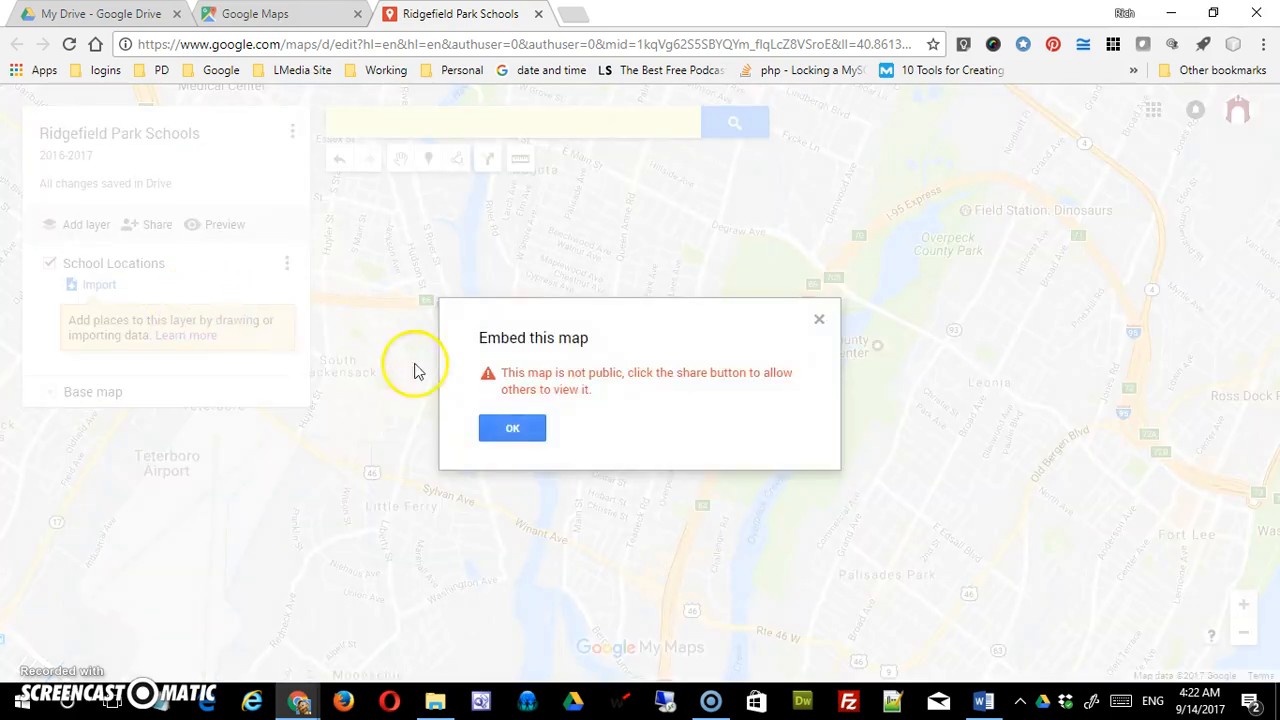
click(530, 432)
click(270, 290)
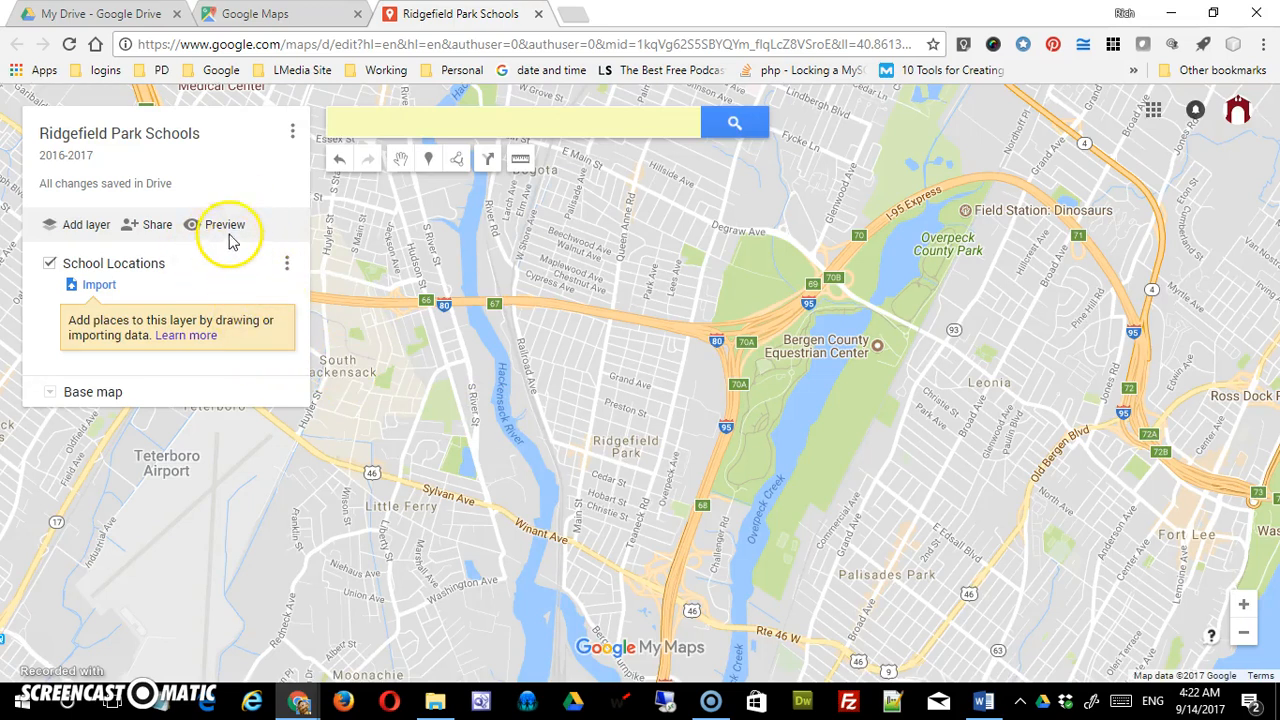
click(292, 134)
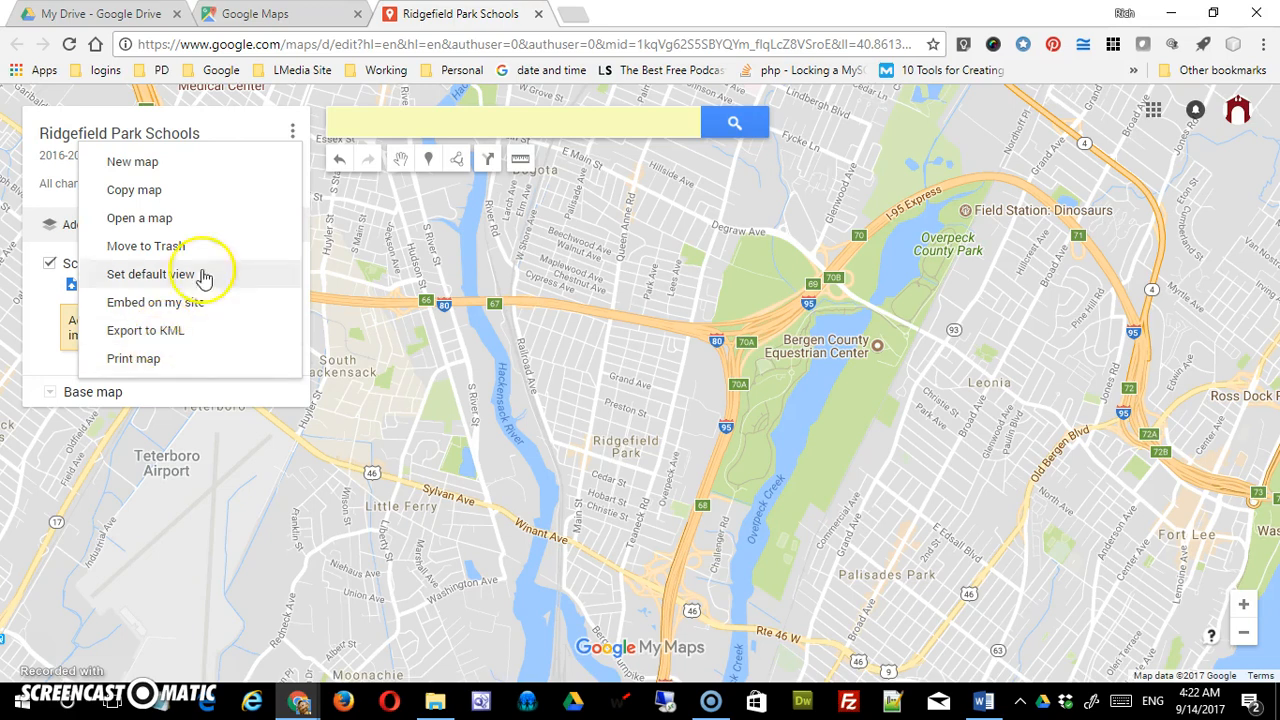
- Open the School Locations layer's data table, confirm it lists no places, then close it
click(215, 135)
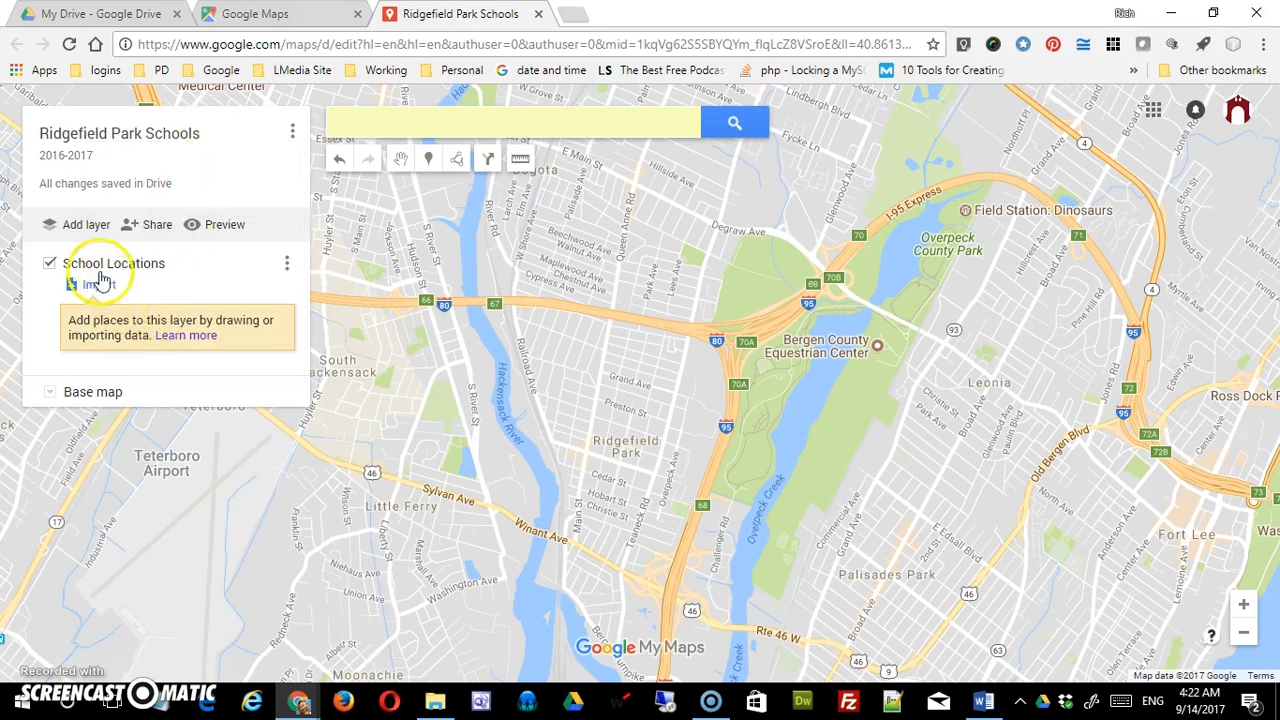
click(287, 263)
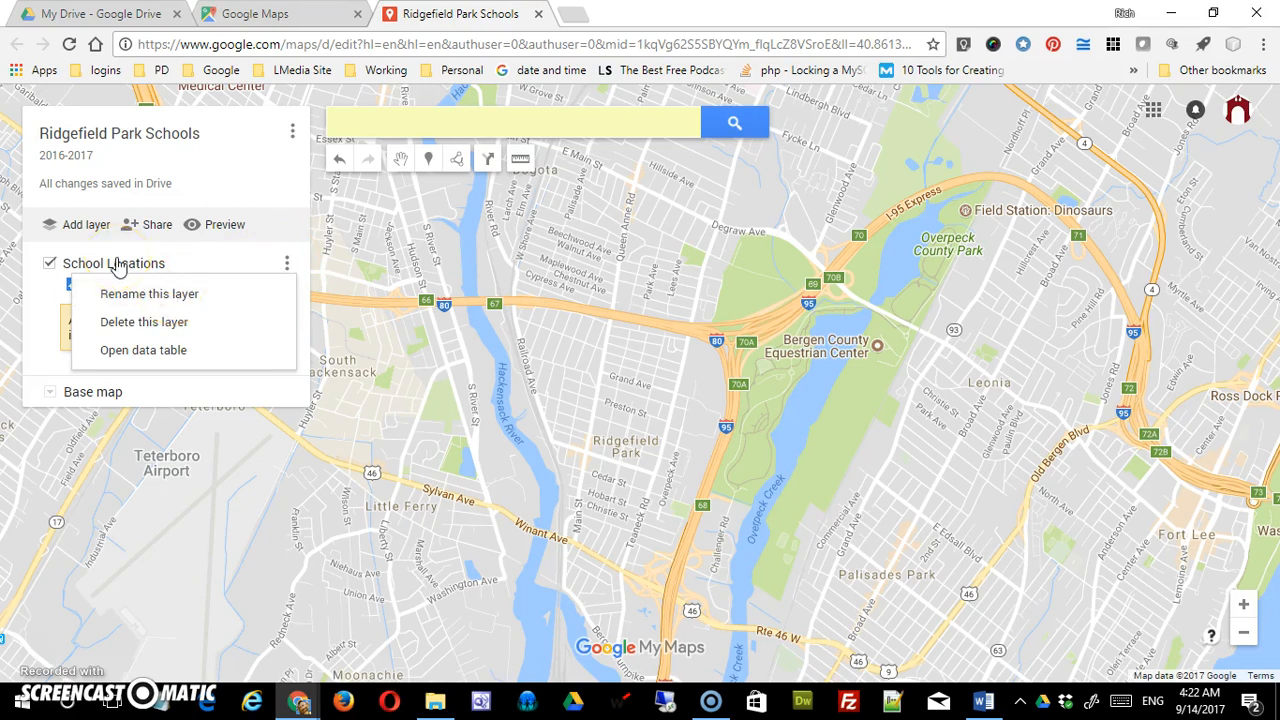
click(165, 325)
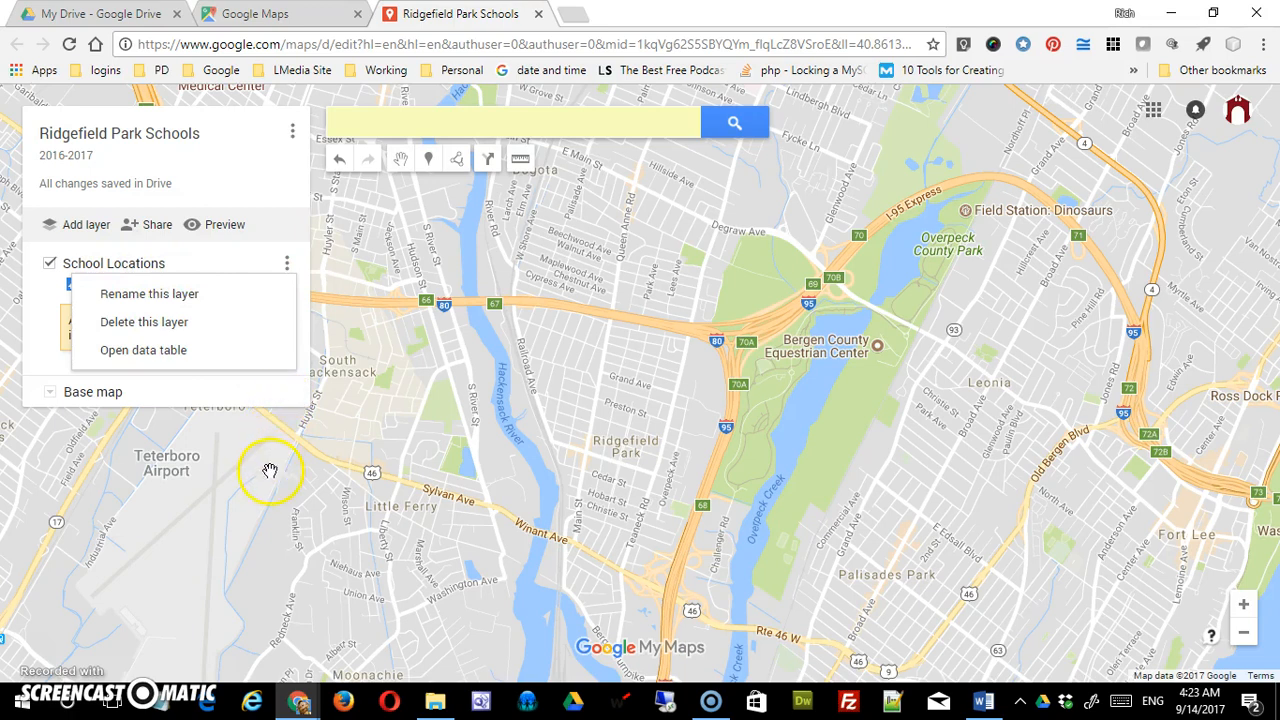
click(170, 350)
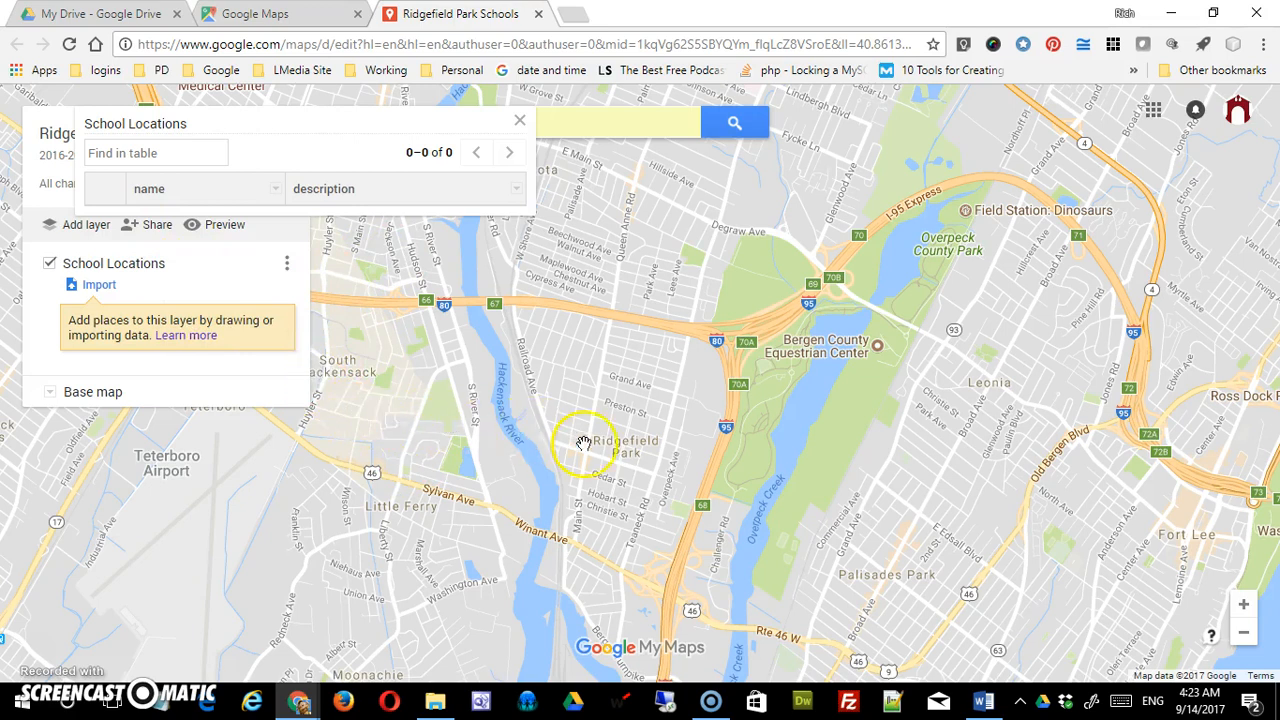
click(519, 121)
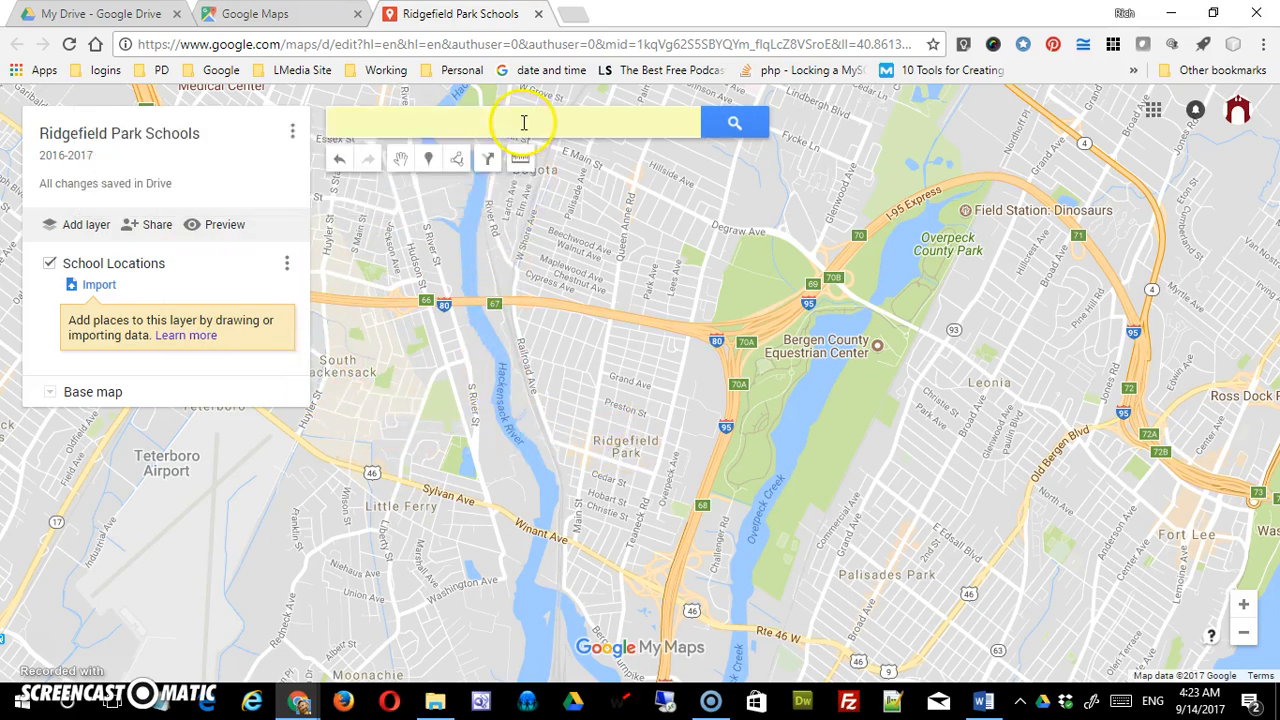